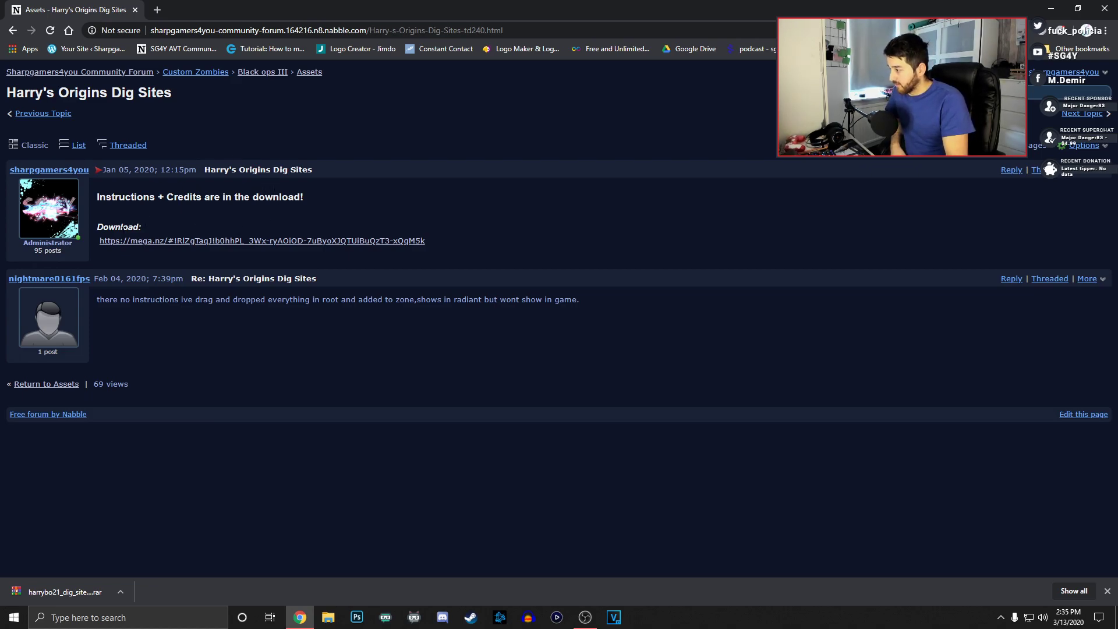
Check the MEGA download page and the instructions note for the Origins dig sites asset, closing the download page and minimizing the browser
left_click(156, 242)
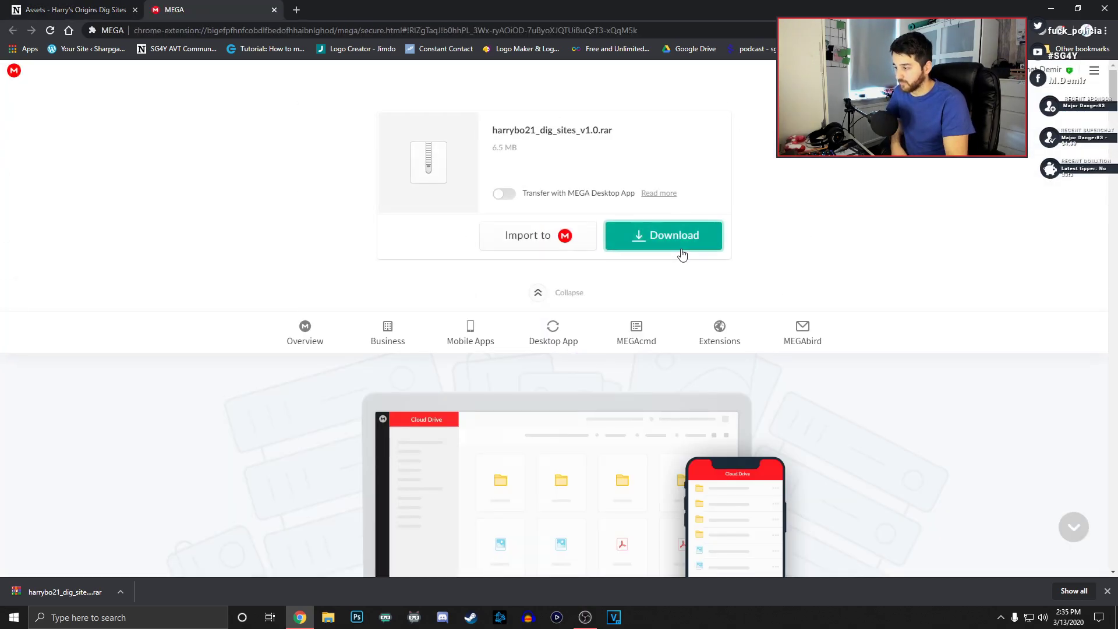
left_click(274, 10)
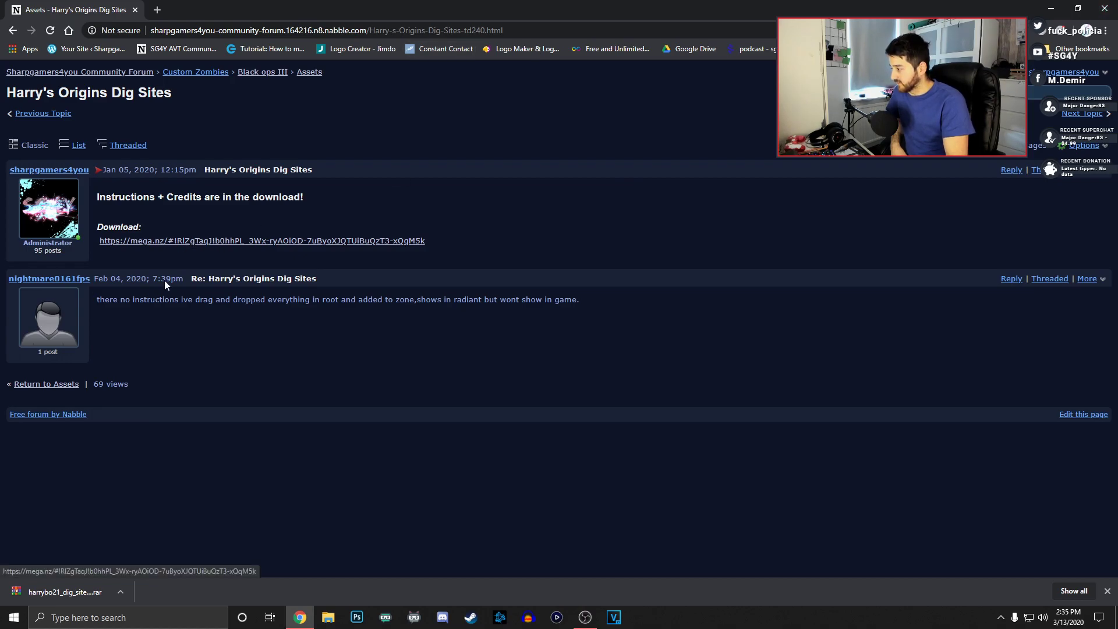
left_click_drag(96, 197, 304, 198)
left_click(93, 593)
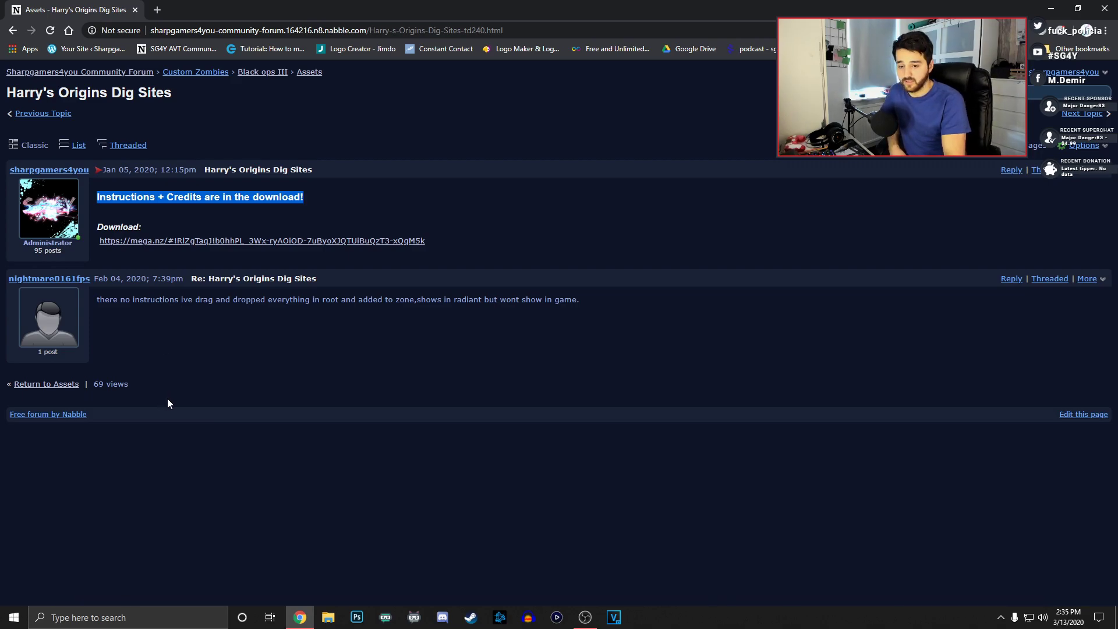
left_click(1051, 8)
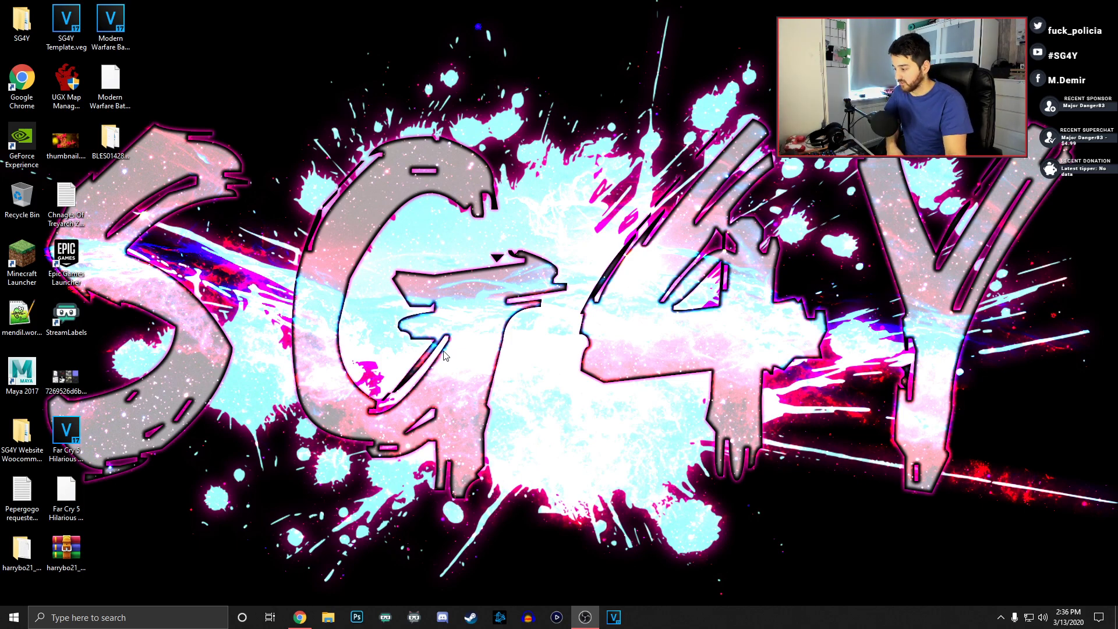
Extract the inner harrybo21_dig_sites_v1.0 folder from the downloaded archive to the desktop and close the archive
double_click(66, 551)
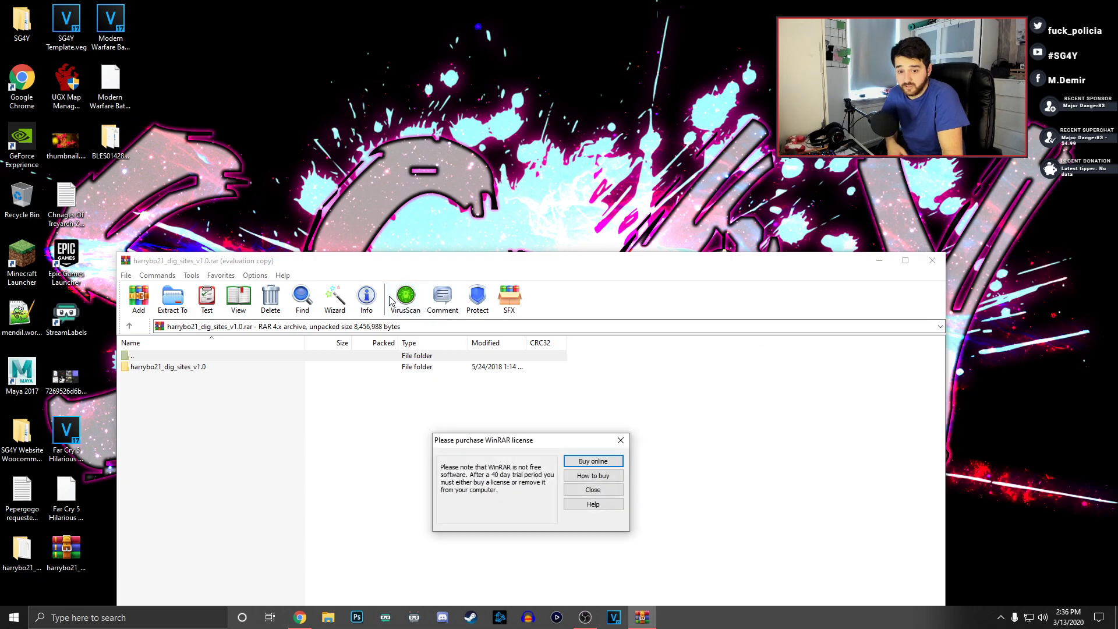
left_click(620, 440)
left_click_drag(486, 264, 566, 120)
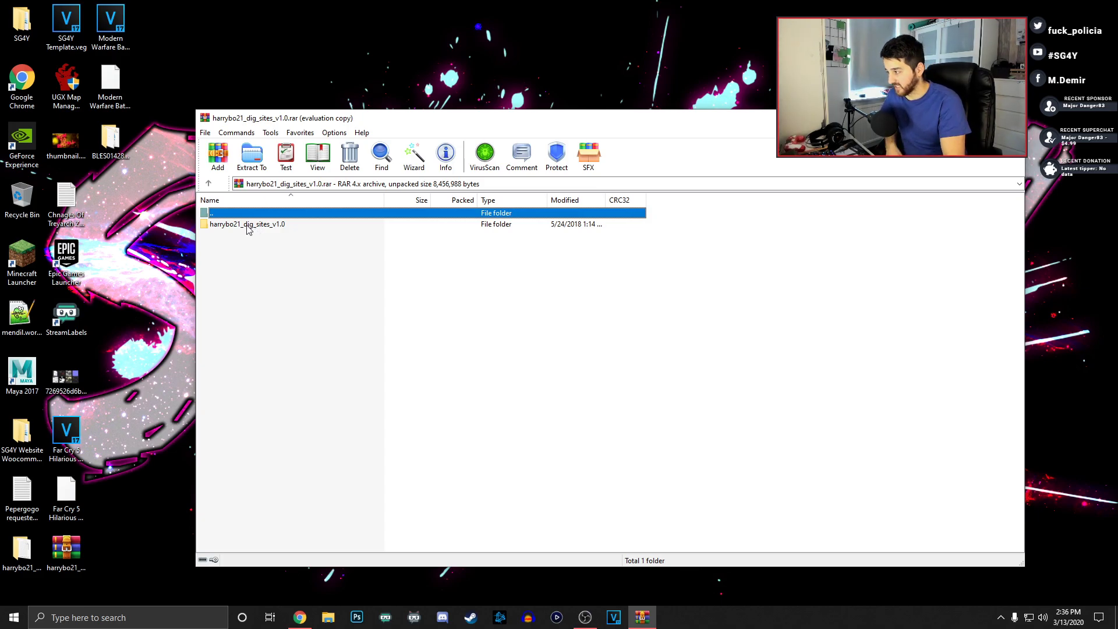
double_click(223, 226)
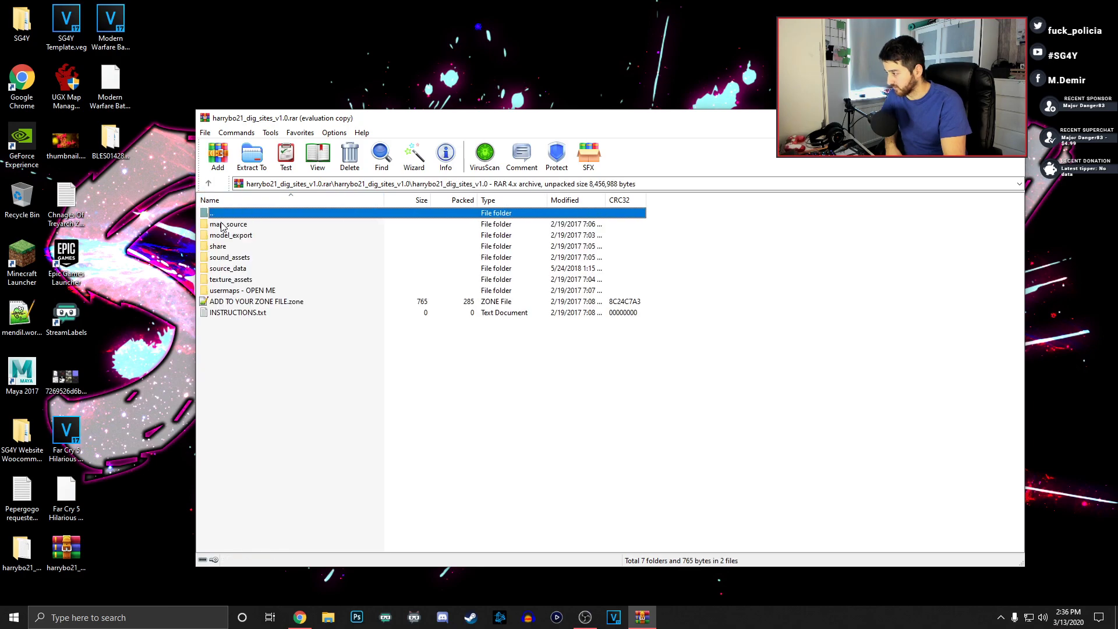
left_click(209, 184)
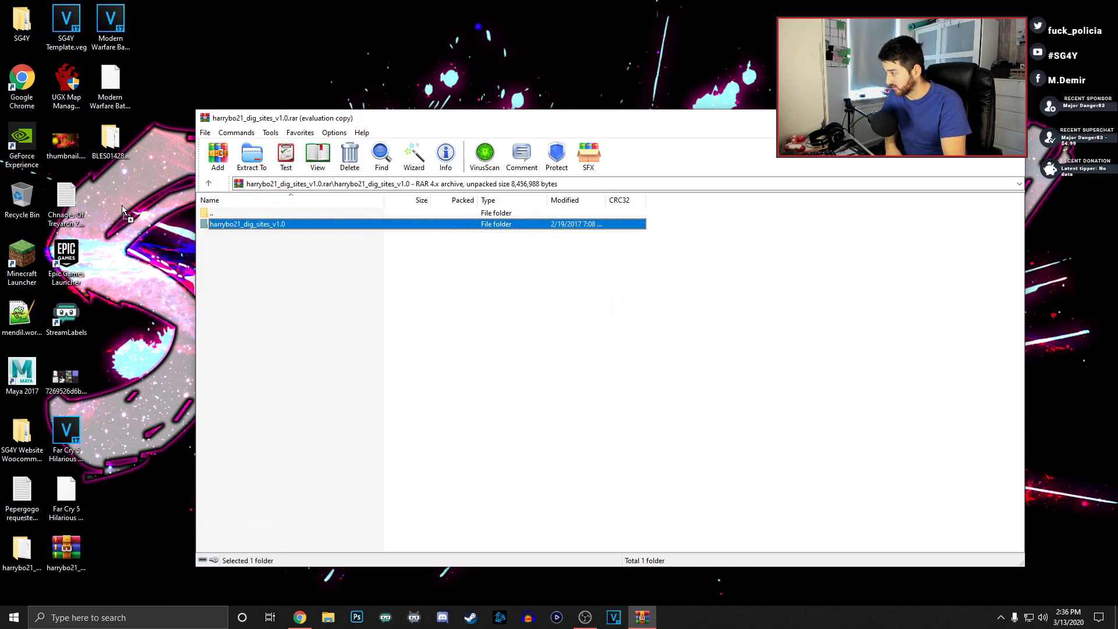
left_click_drag(121, 205, 120, 208)
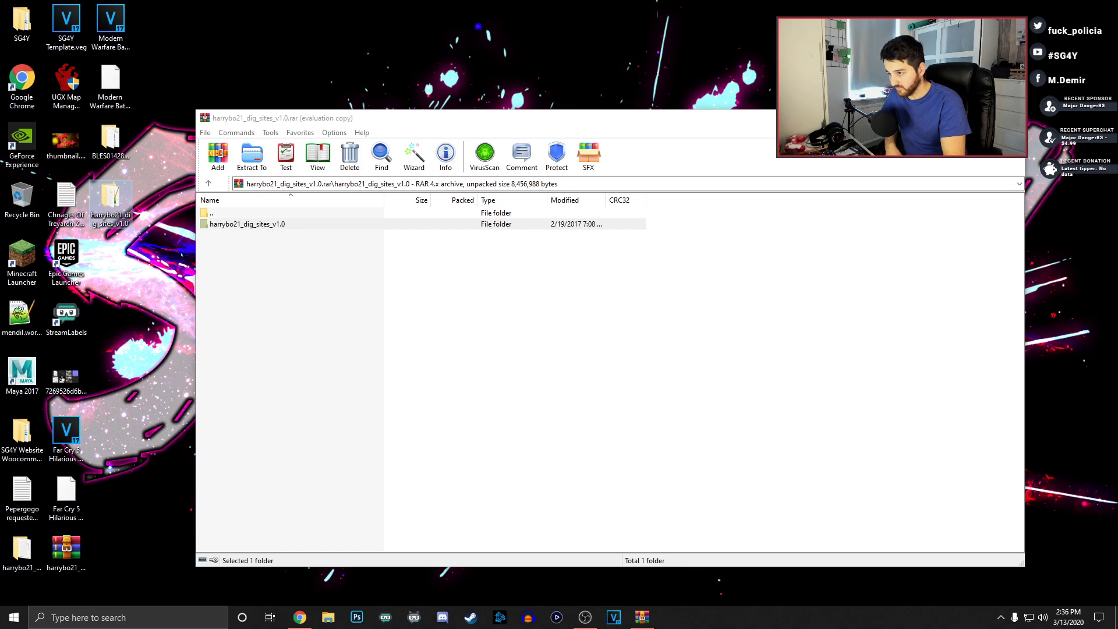
key("Escape")
Open the extracted harrybo21_dig_sites_v1.0 folder and check its INSTRUCTIONS.txt file
double_click(116, 200)
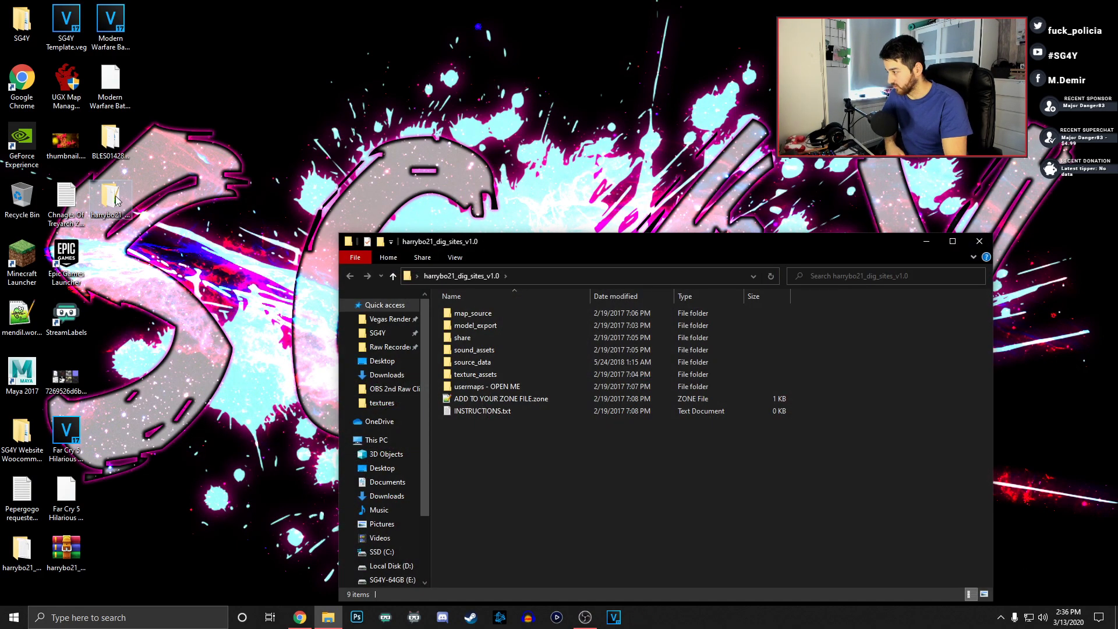
double_click(488, 412)
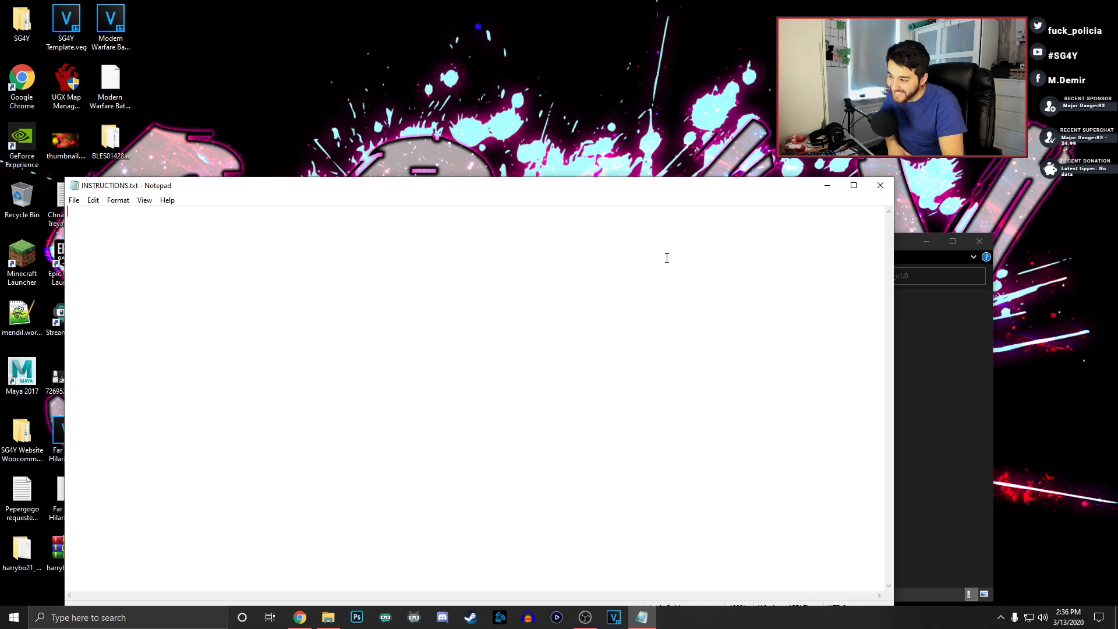
left_click(880, 185)
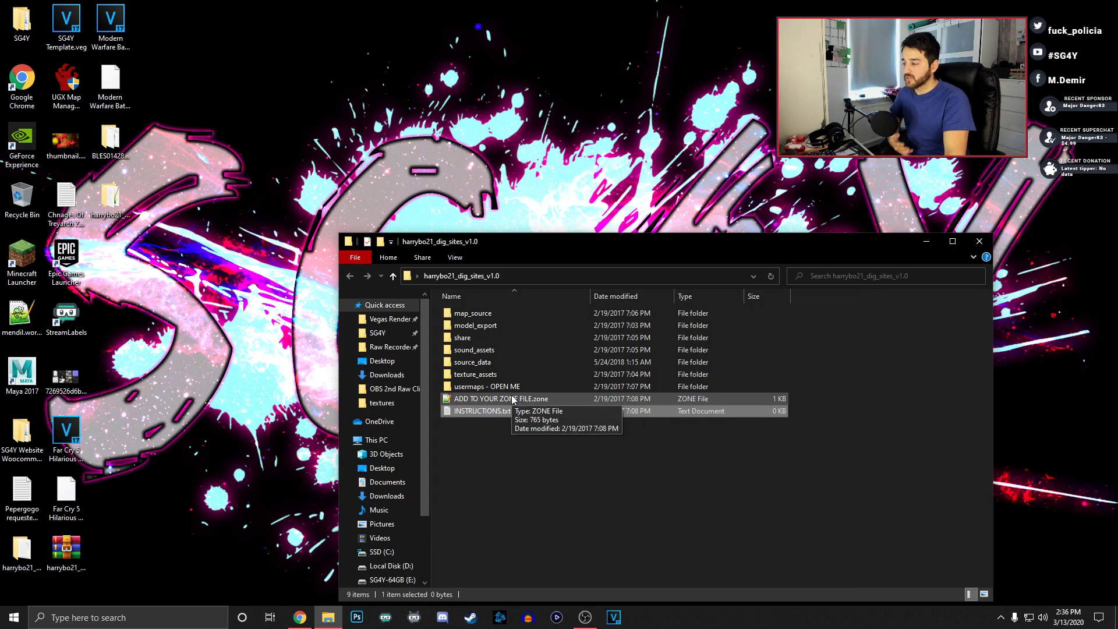
Select the map_source, model_export, share, sound_assets, source_data and texture_assets folders in the extracted asset folder
left_click(474, 313)
left_click(482, 326, "ctrl")
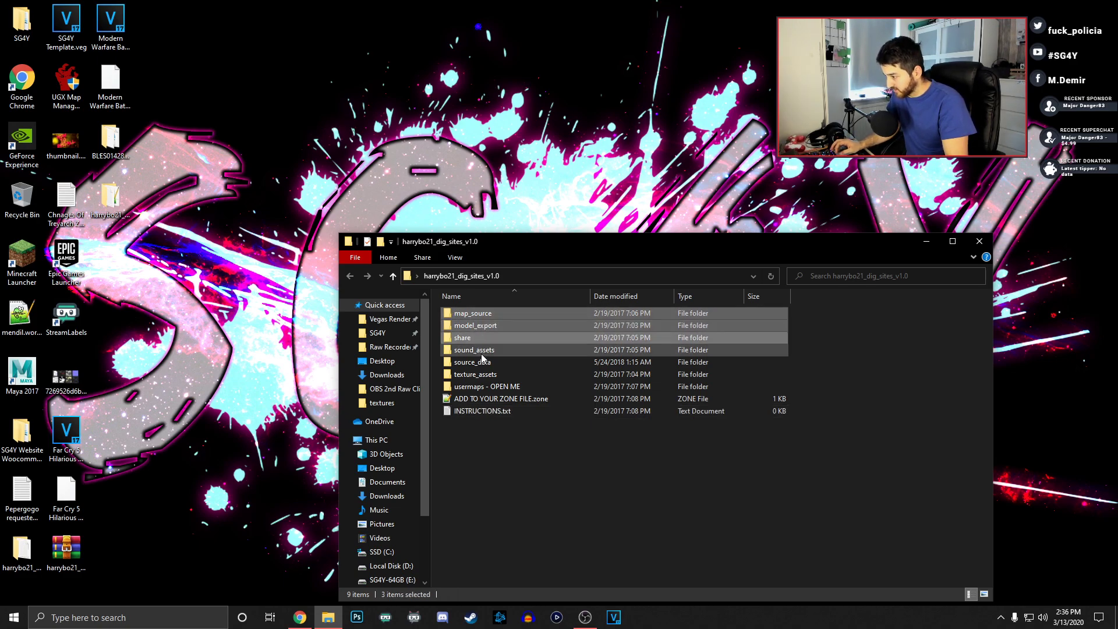
left_click(481, 352, "ctrl+shift")
left_click(486, 363, "ctrl")
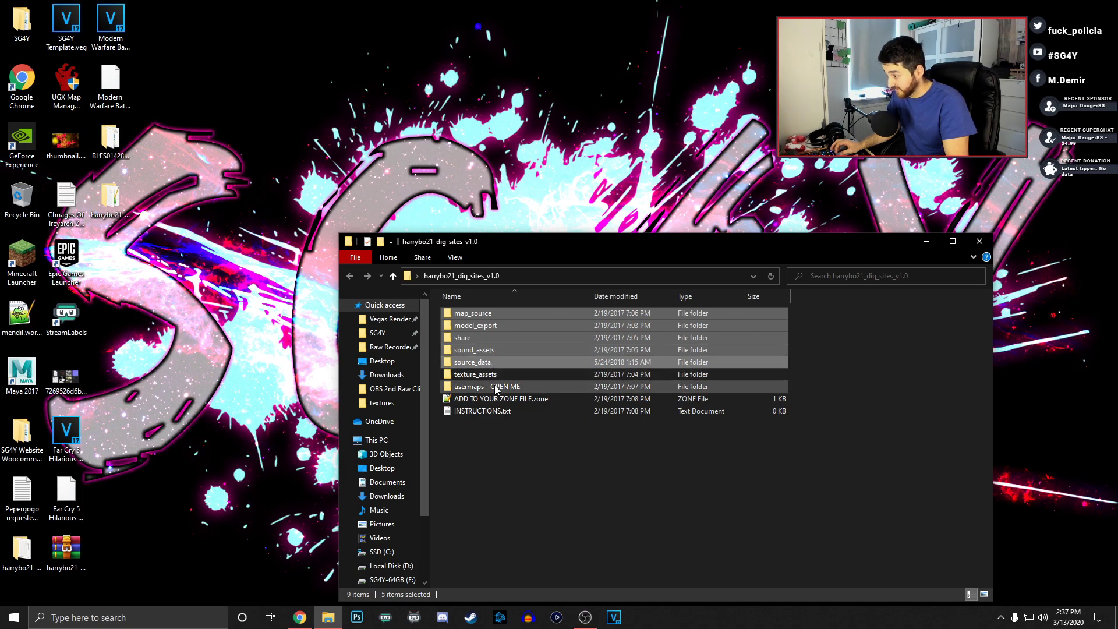
left_click(495, 375, "ctrl")
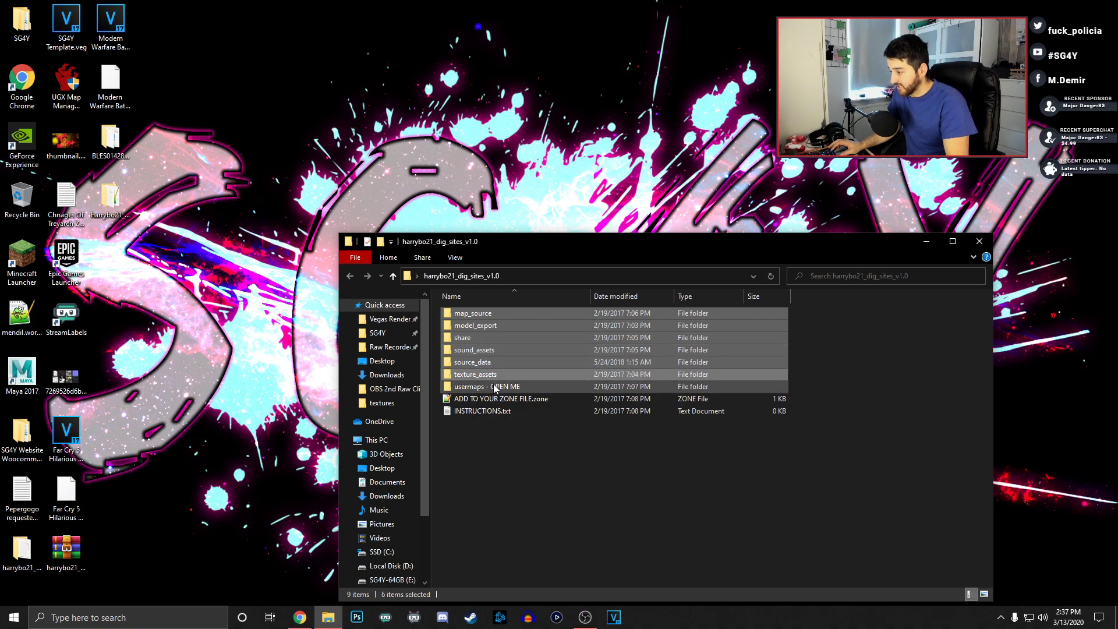
right_click(517, 338)
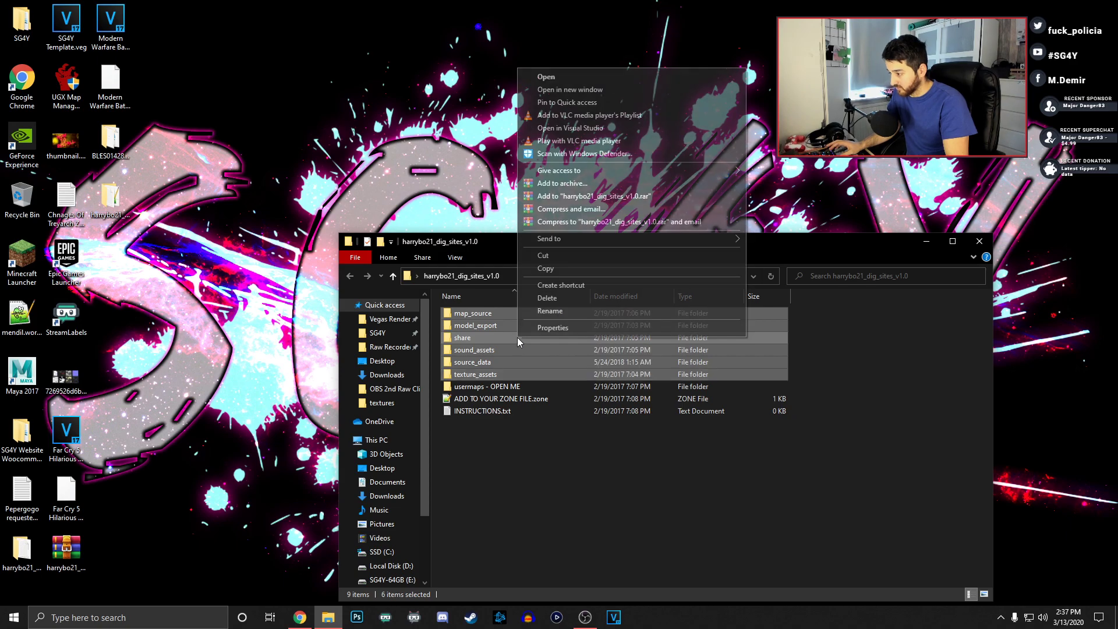
left_click(494, 247)
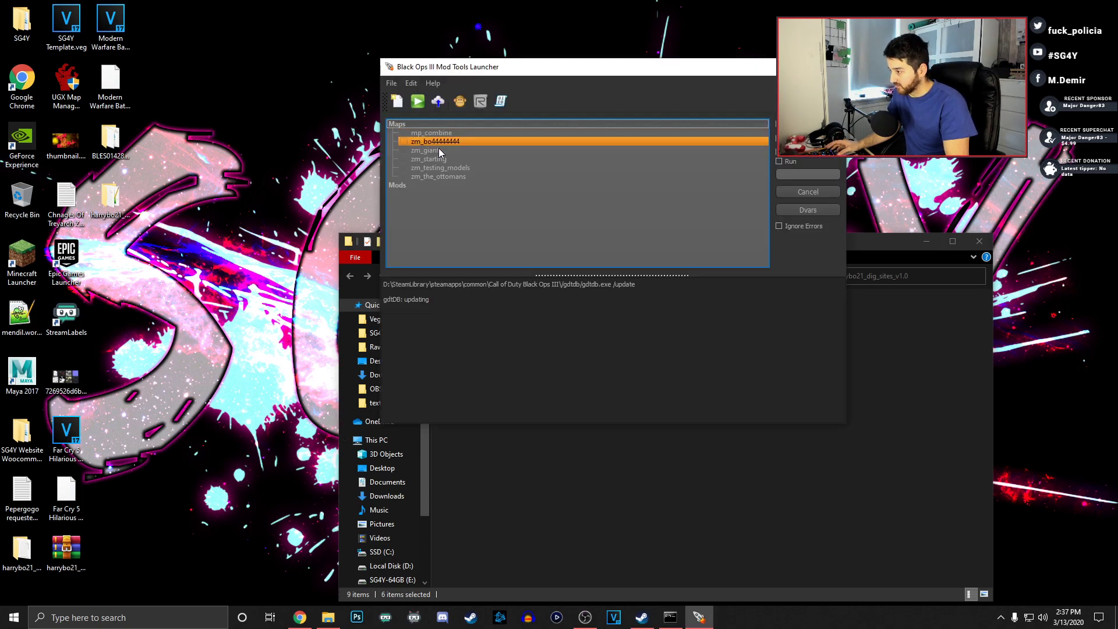
Open the zm_bo44444444 map folder from the Mod Tools Launcher and go up to the Call of Duty Black Ops III root folder
left_click(398, 141)
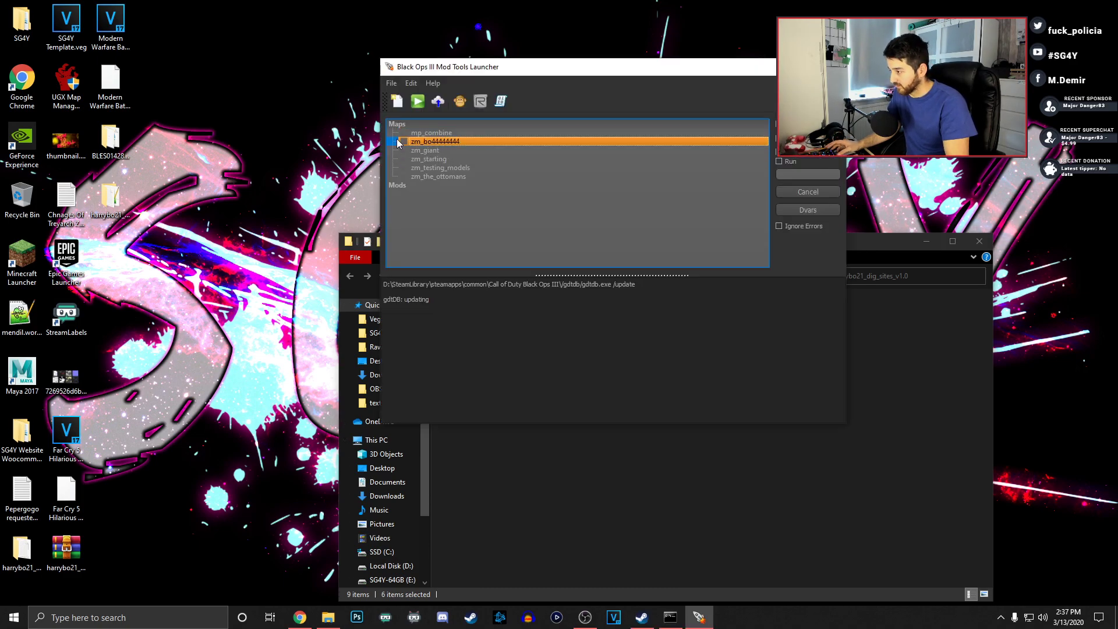
right_click(434, 146)
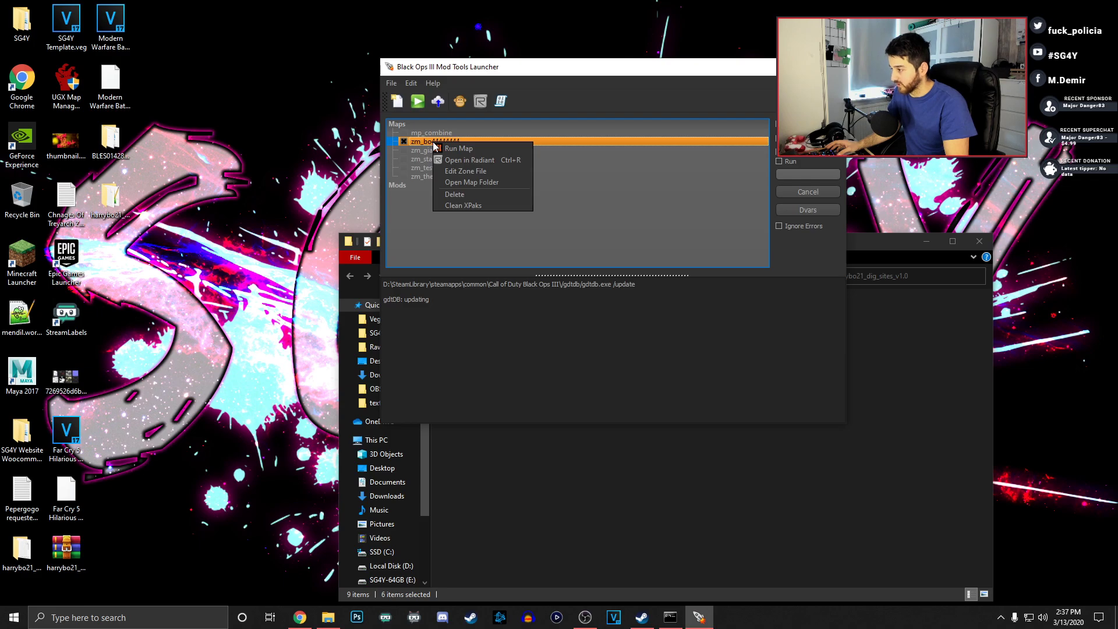
left_click(461, 182)
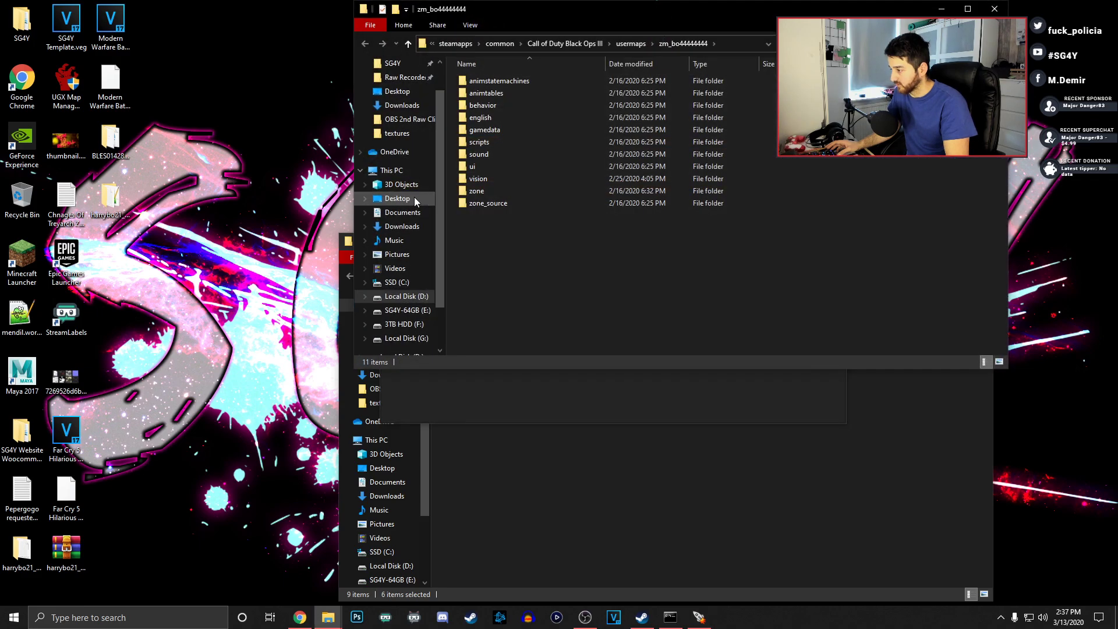
left_click_drag(618, 10, 523, 101)
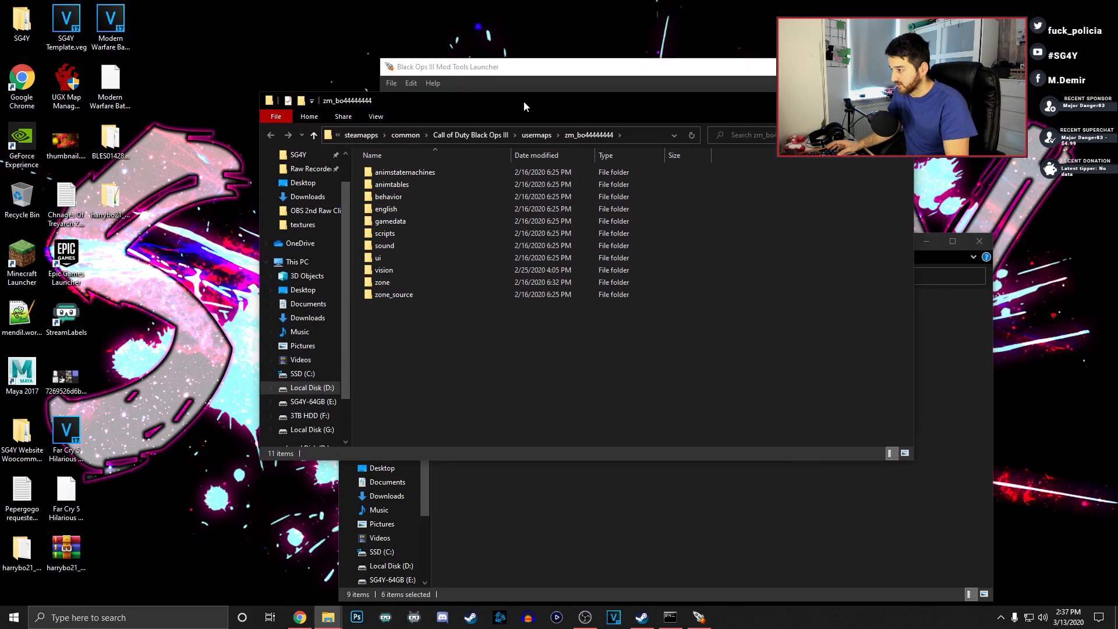
left_click(490, 138)
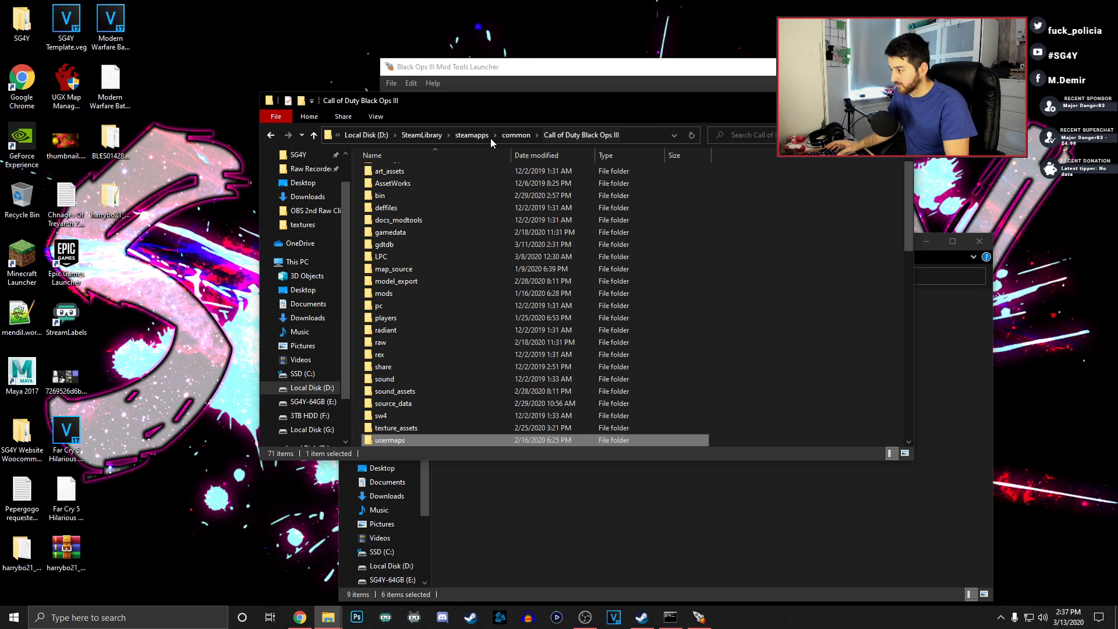
left_click(830, 295)
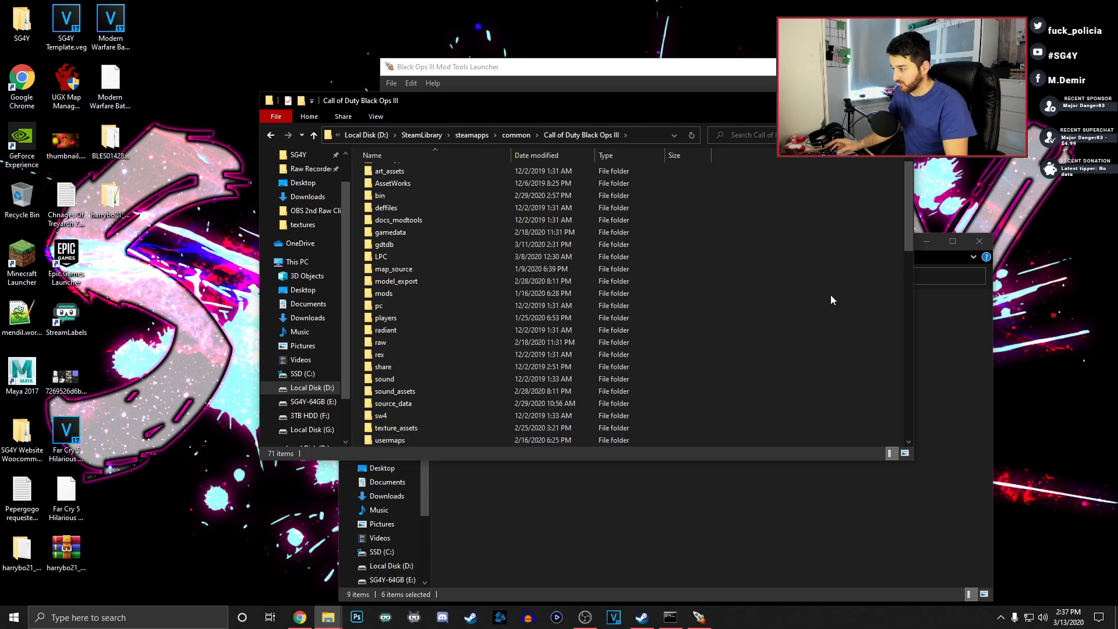
Copy the six selected asset folders into the Call of Duty Black Ops III root folder, skipping files that already exist there
left_click(948, 261)
left_click_drag(591, 250, 982, 195)
left_click_drag(940, 269, 723, 324)
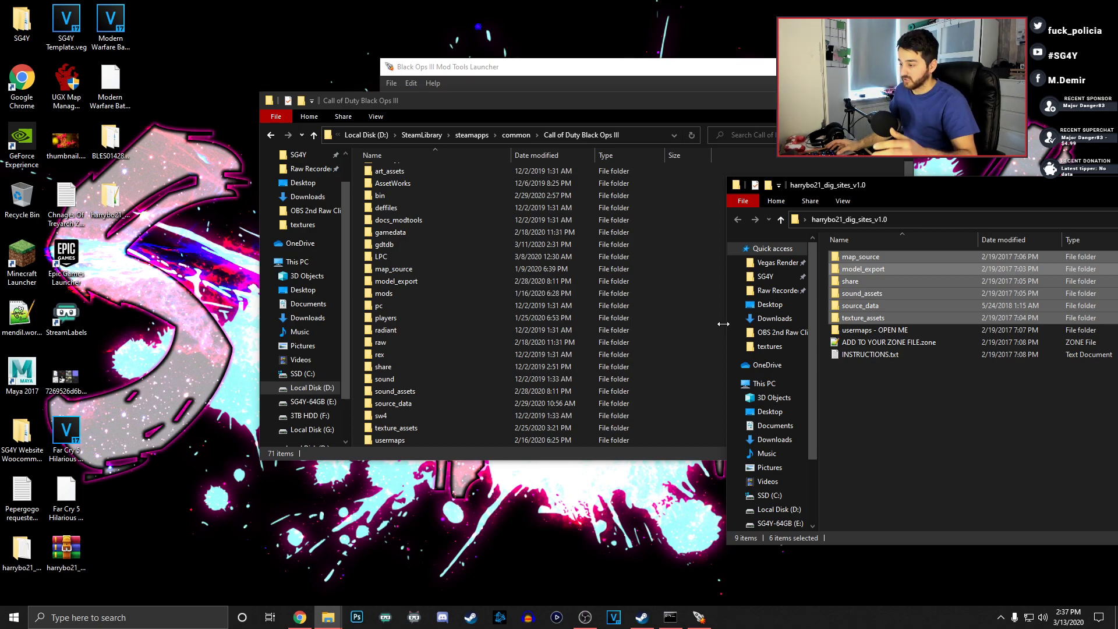
left_click_drag(639, 104, 424, 110)
left_click_drag(918, 184, 925, 173)
left_click_drag(911, 274, 662, 250)
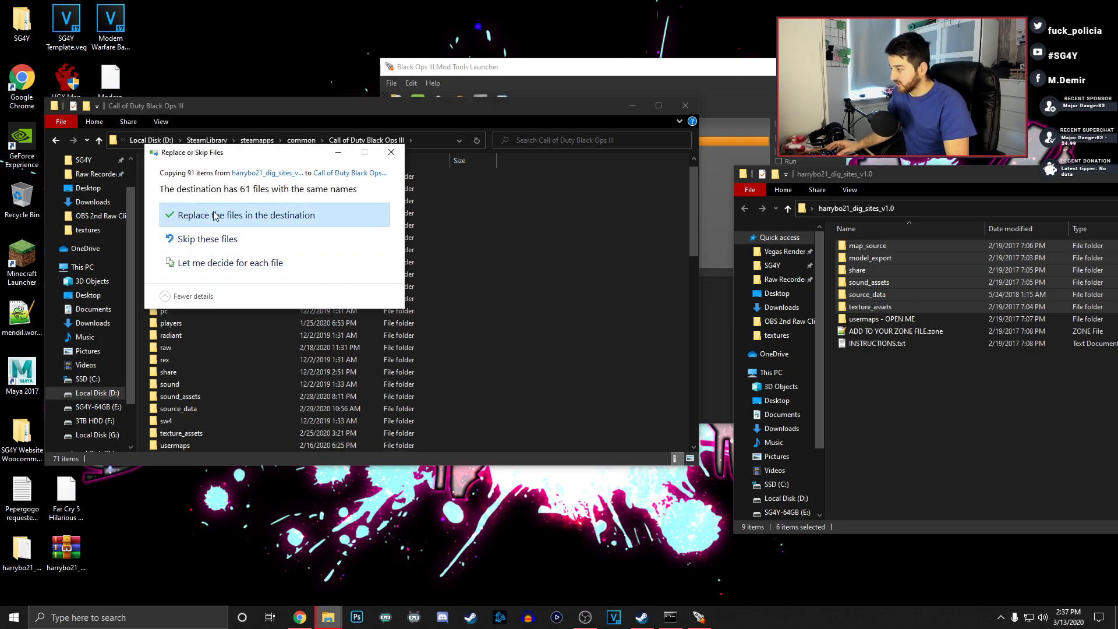
left_click(213, 245)
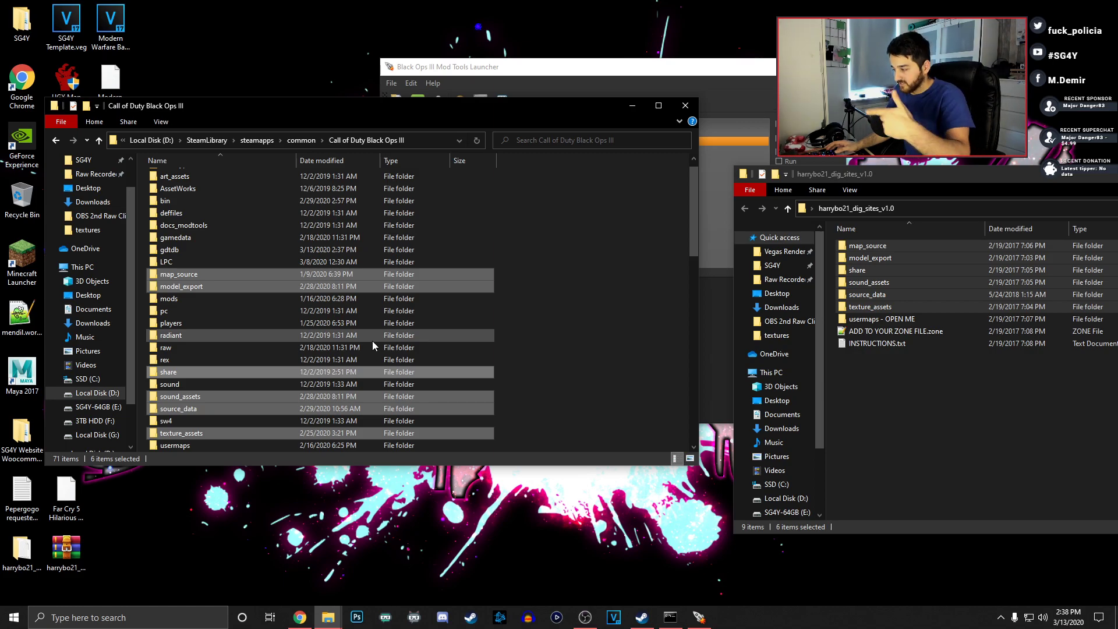
Open the asset's usermaps - OPEN ME\YOUR_MAP_NAME folder alongside the game's usermaps\zm_bo44444444 folder
left_click_drag(890, 172, 812, 159)
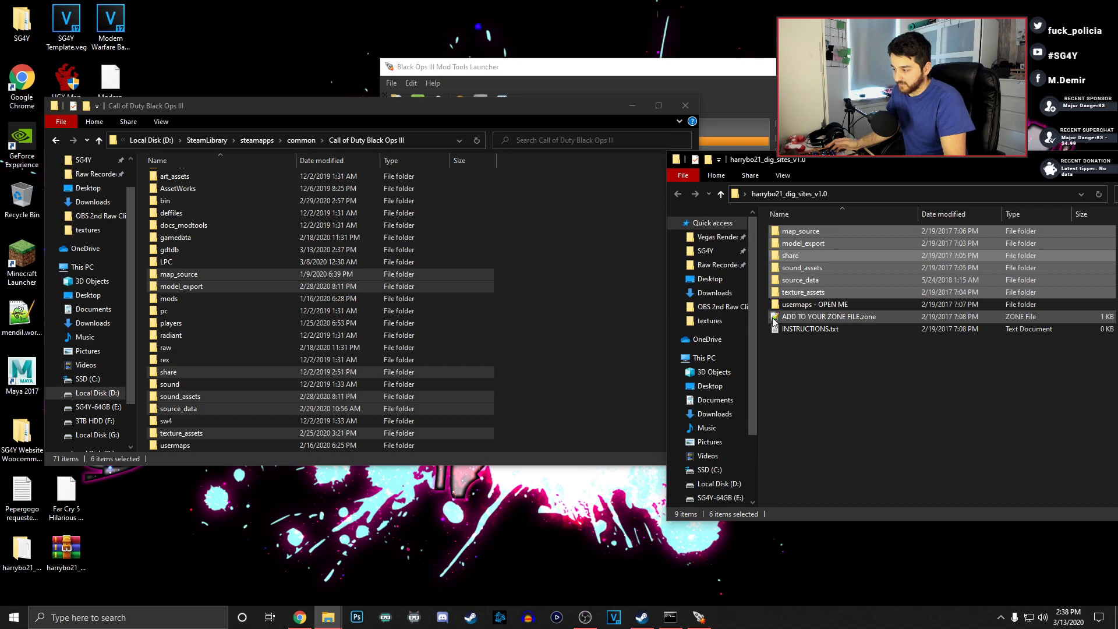
double_click(795, 308)
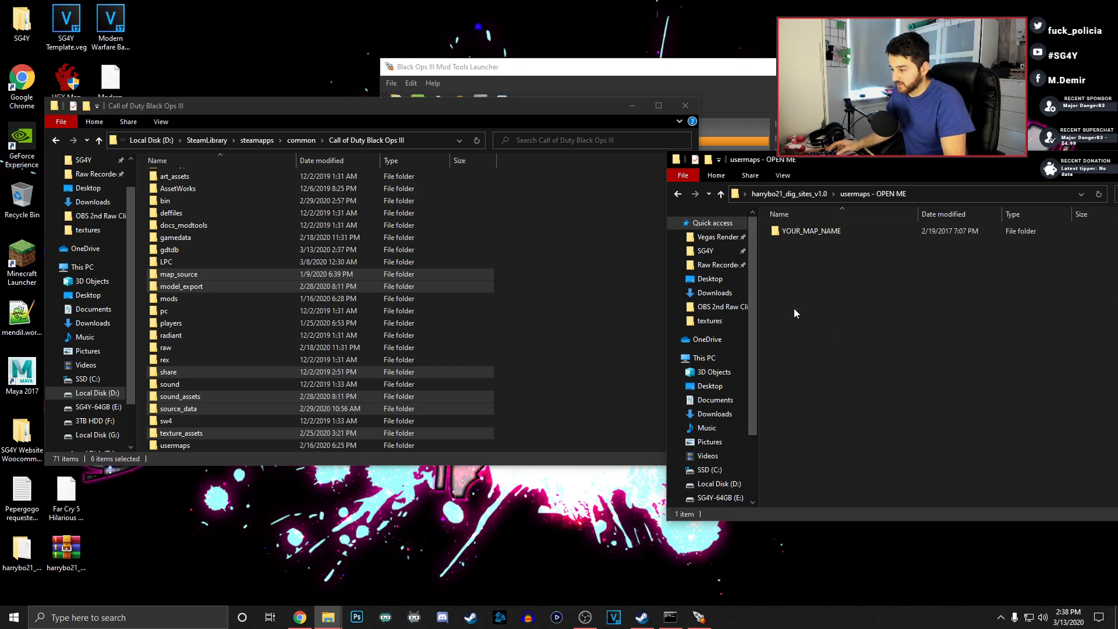
double_click(176, 447)
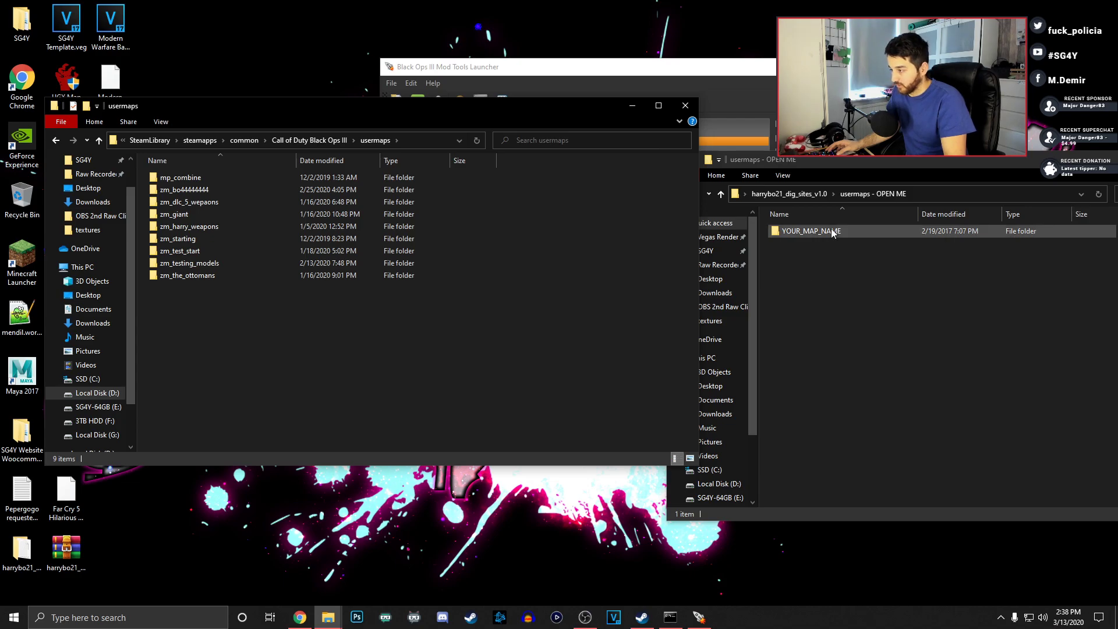
double_click(170, 191)
double_click(799, 233)
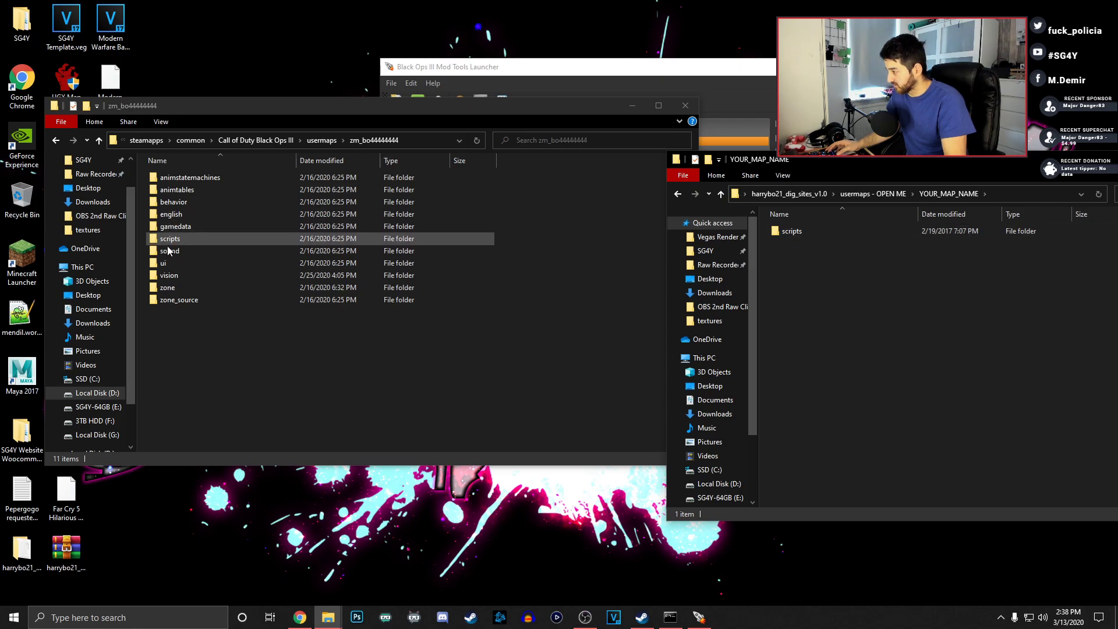
Copy all eight script files from the asset's scripts\zm folder into the scripts\zm folder of zm_bo44444444
double_click(170, 238)
left_click(813, 235)
double_click(813, 235)
double_click(813, 235)
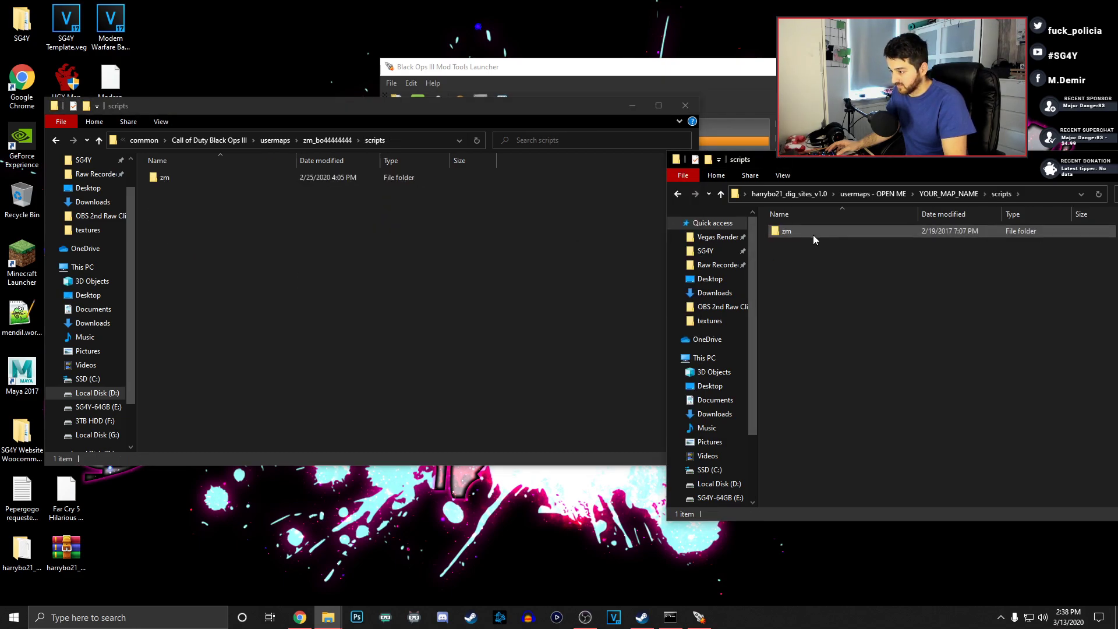
left_click(164, 178)
double_click(163, 178)
left_click_drag(922, 406, 830, 233)
left_click_drag(853, 292, 657, 251)
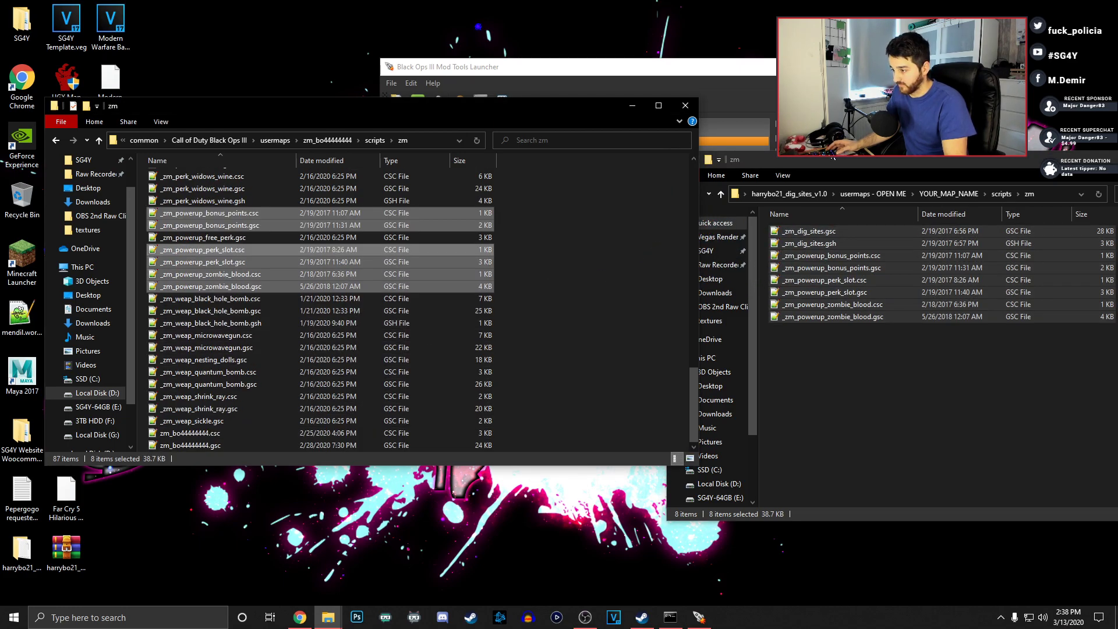
Rearrange the two zm folder windows and reopen the extracted harrybo21_dig_sites_v1.0 folder from the desktop
key("alt+Tab")
left_click_drag(805, 161, 580, 164)
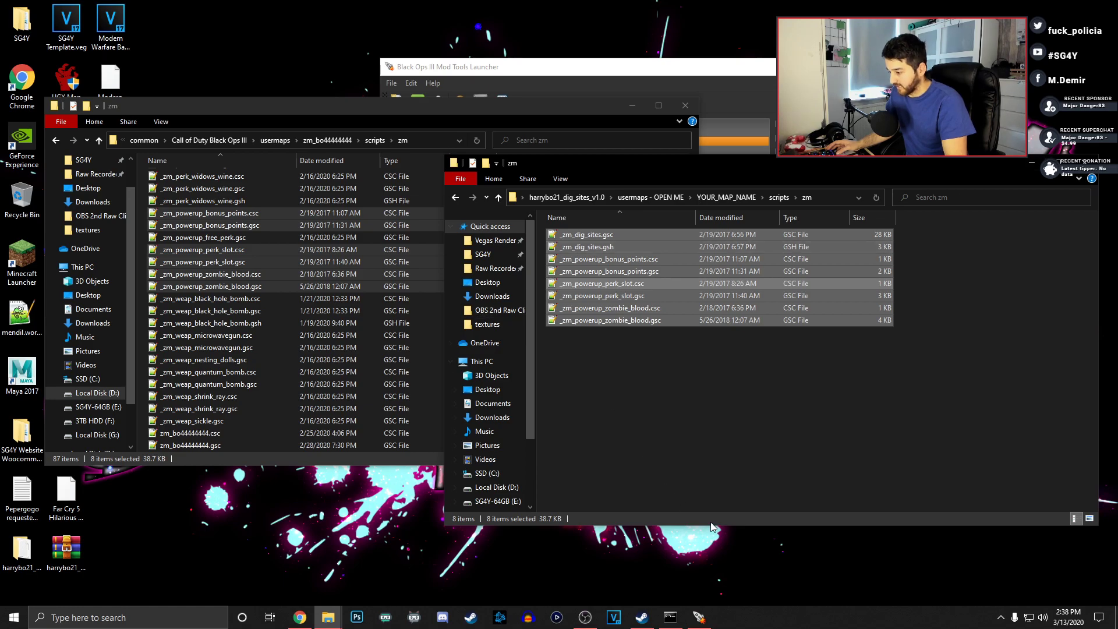
left_click_drag(431, 107, 554, 97)
left_click_drag(390, 104, 443, 138)
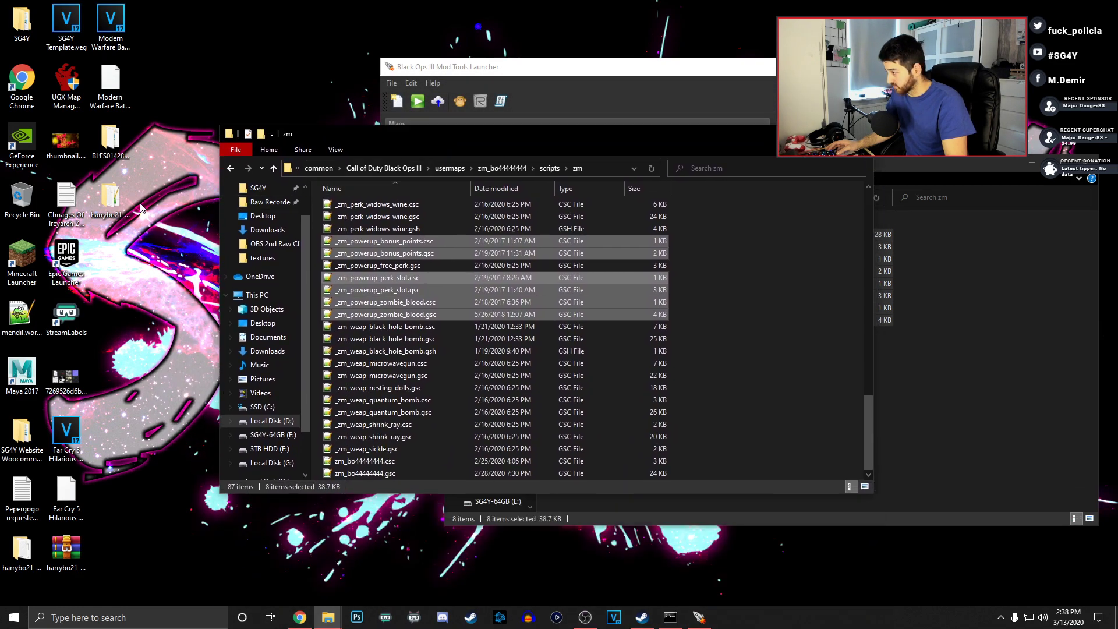
double_click(108, 198)
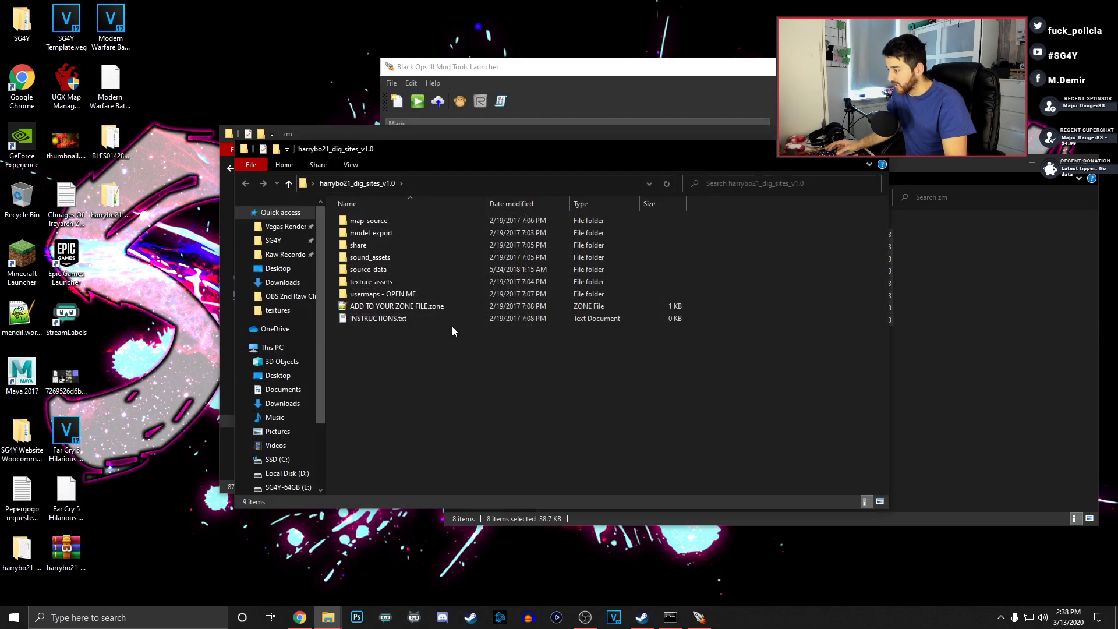
Open ADD TO YOUR ZONE FILE.zone from the harrybo21_dig_sites_v1.0 folder and copy all of its lines
double_click(377, 309)
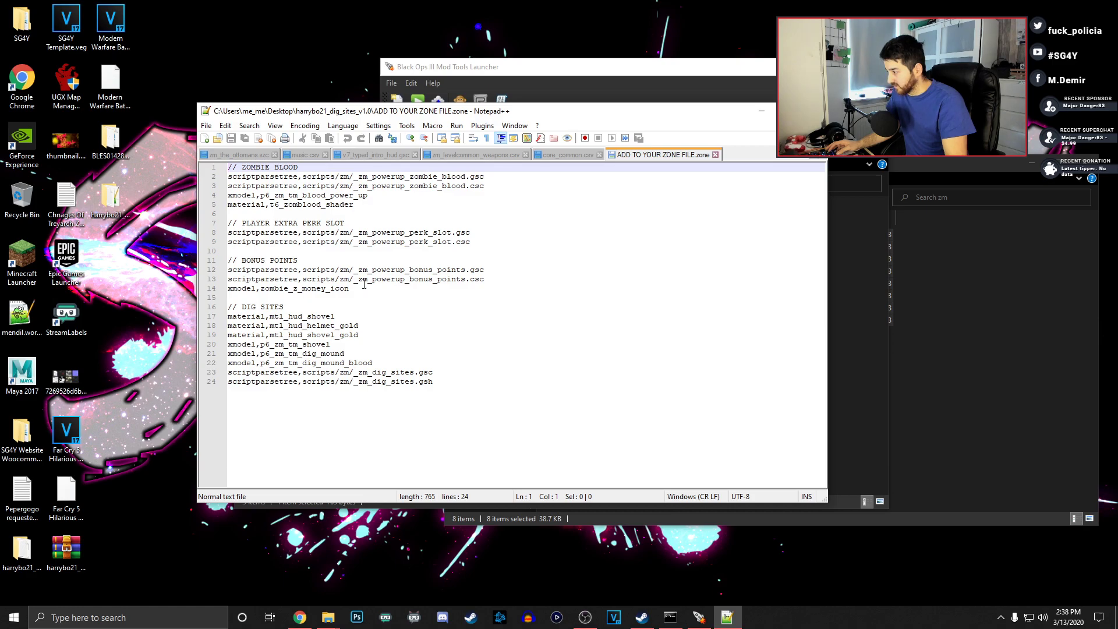
left_click_drag(466, 119, 616, 152)
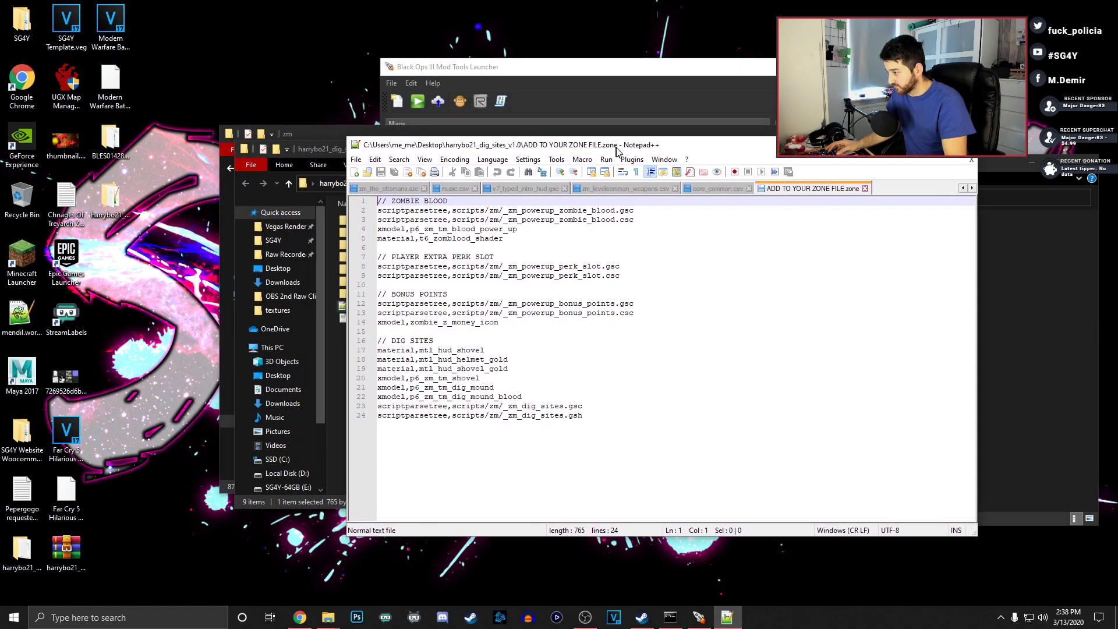
left_click_drag(599, 416, 378, 196)
key("ctrl+c")
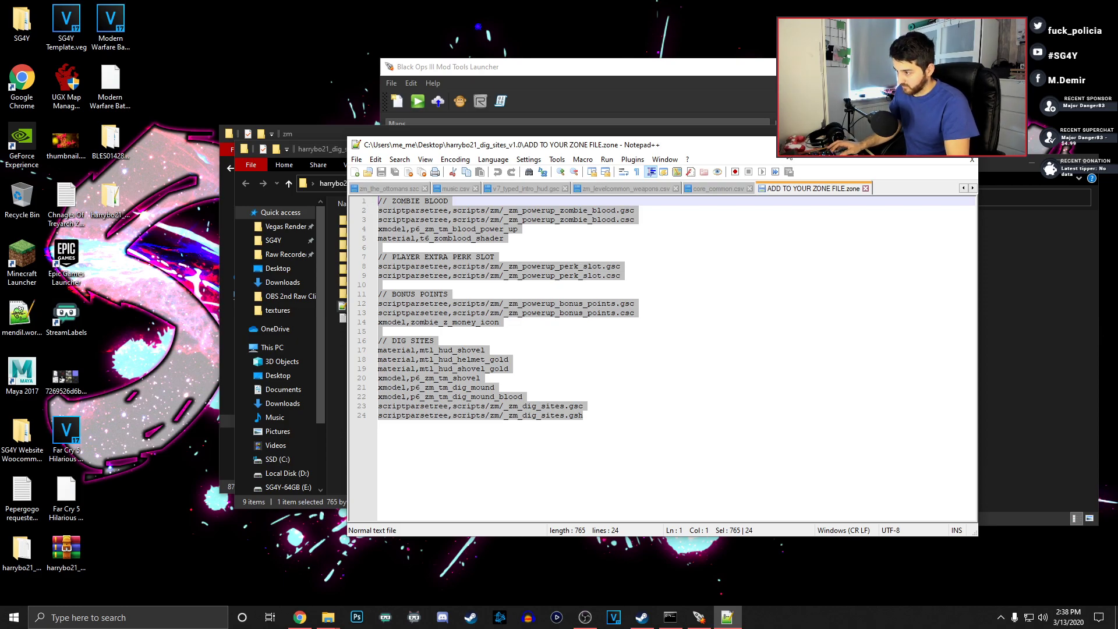
left_click_drag(728, 145, 555, 179)
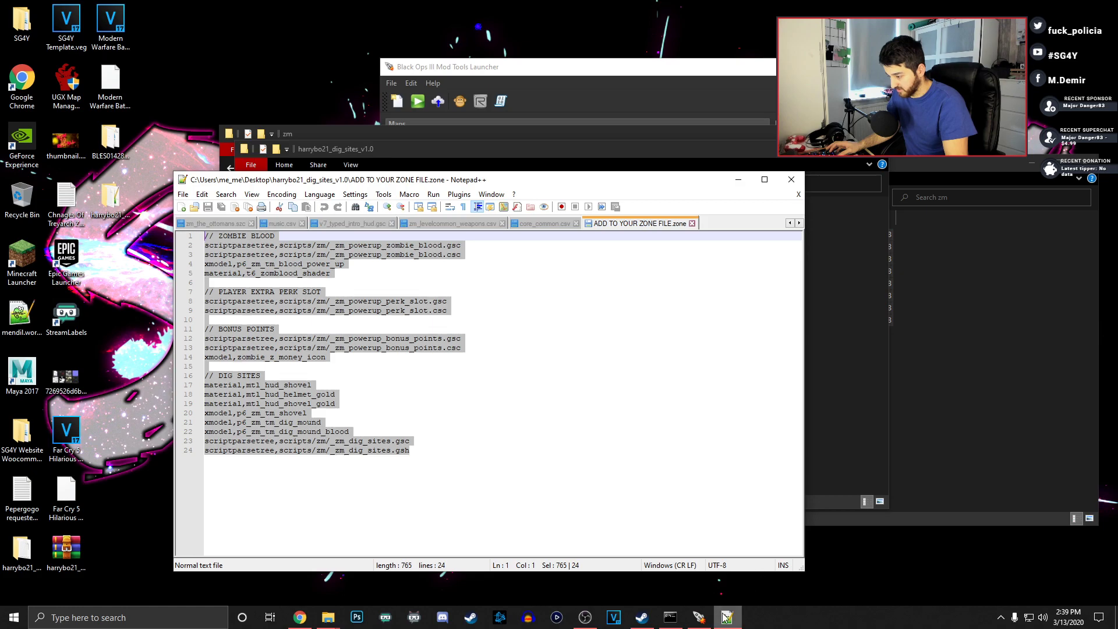
Switch to the Black Ops III Mod Tools Launcher and open the zone file of zm_bo44444444 for editing
mouse_move(698, 621)
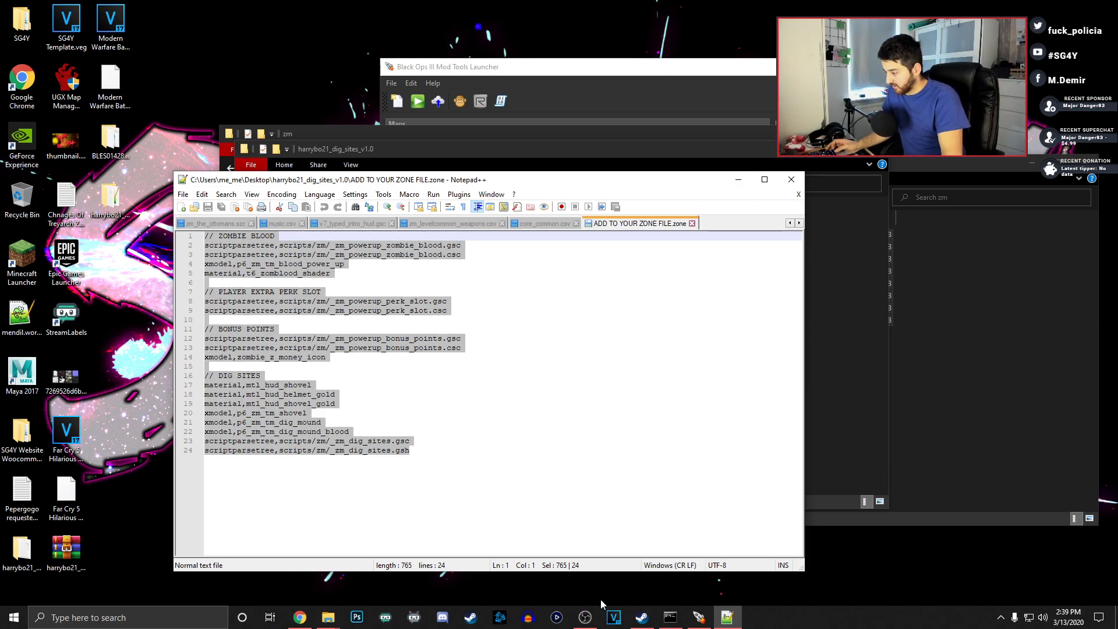
left_click(329, 618)
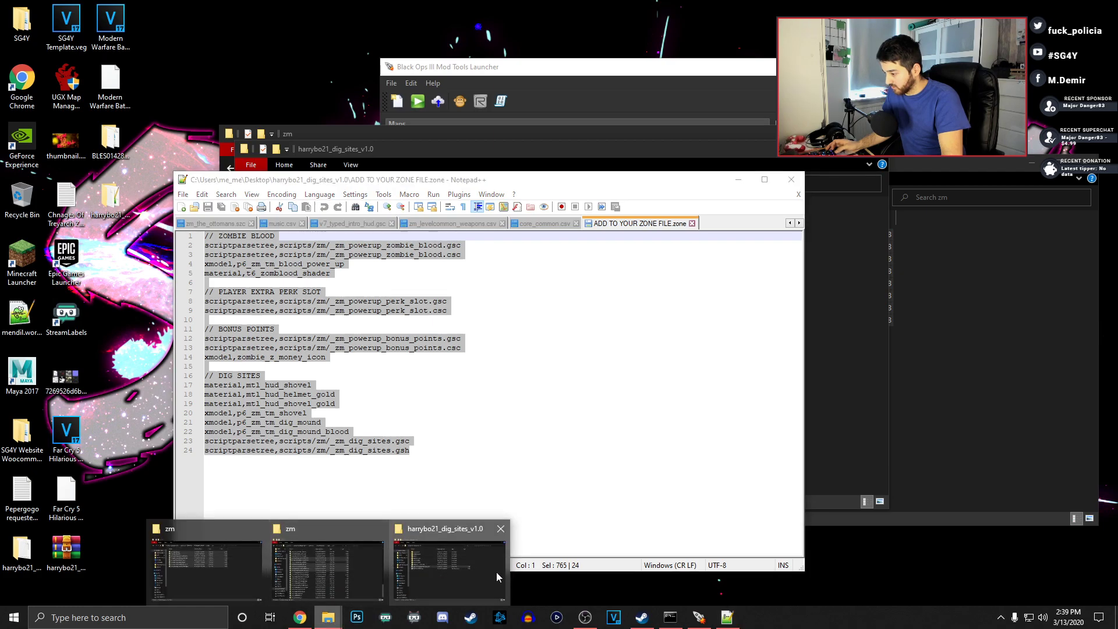
left_click(701, 619)
left_click(439, 143)
right_click(442, 142)
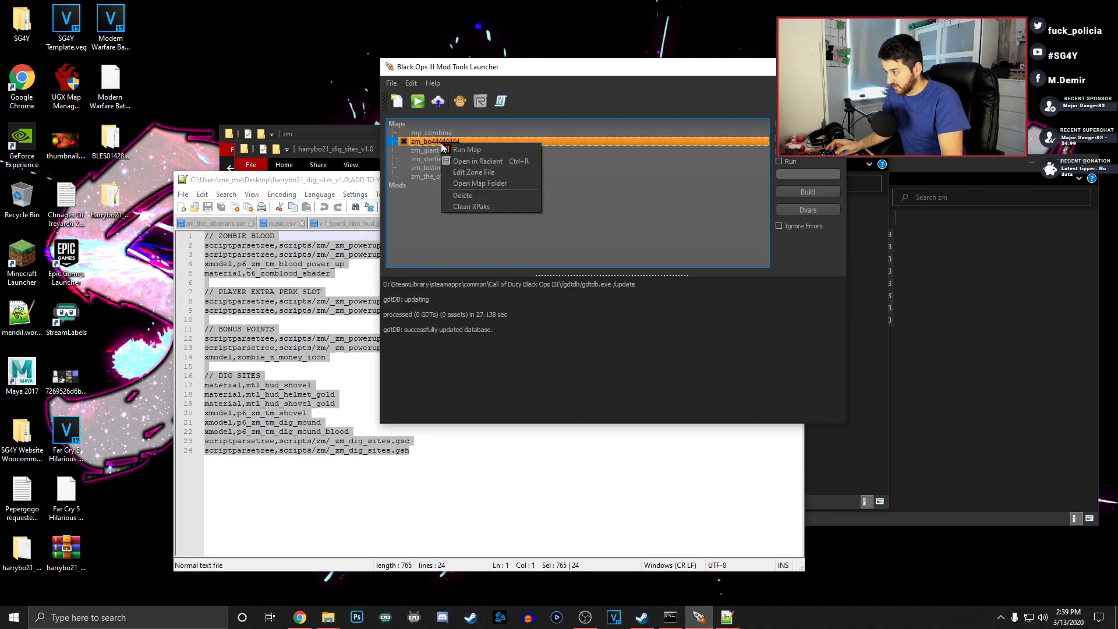
left_click(474, 173)
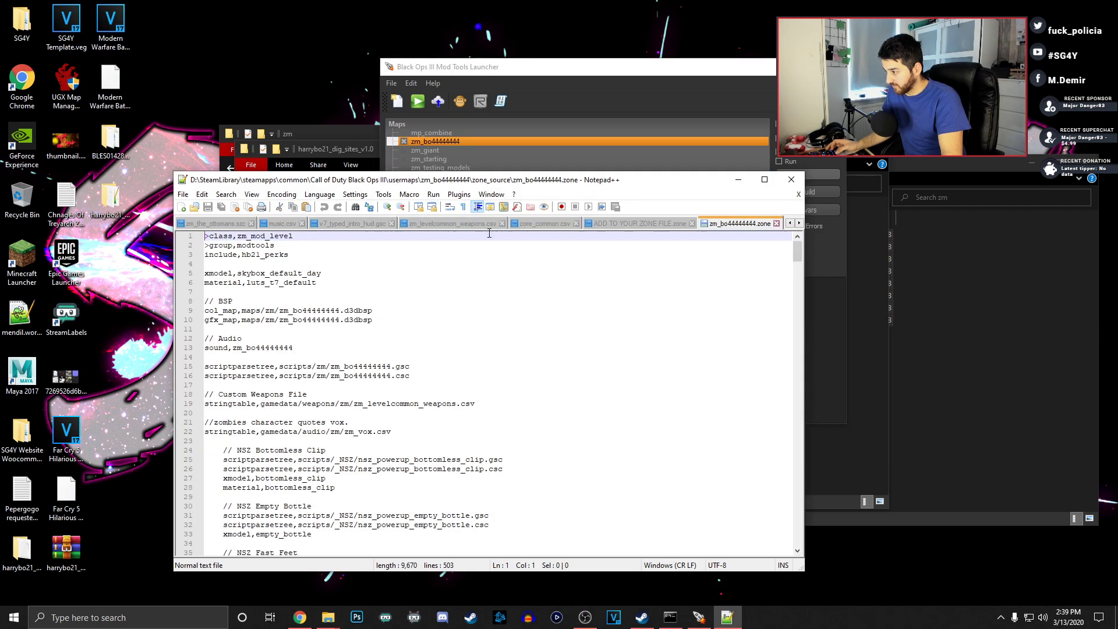
Add the comment line "//origins dig site" at the end of zm_bo44444444.zone, after a blank line
left_click_drag(796, 265, 797, 530)
left_click(448, 546)
key("Return")
key("Return")
type("//")
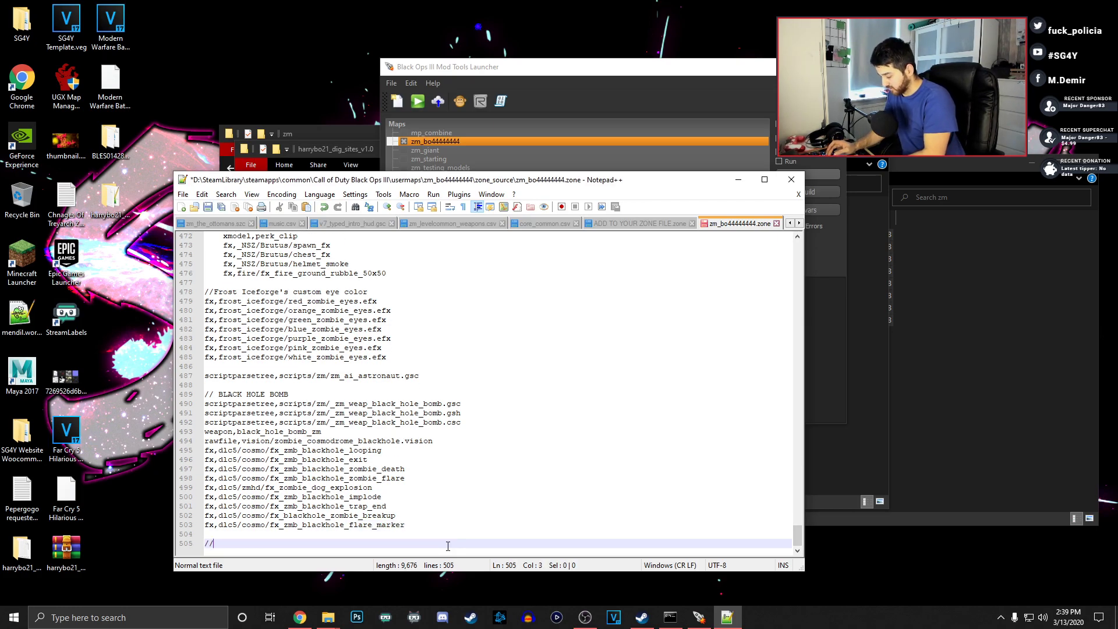
type("origins dig sdite")
key("BackSpace")
key("BackSpace")
key("BackSpace")
key("BackSpace")
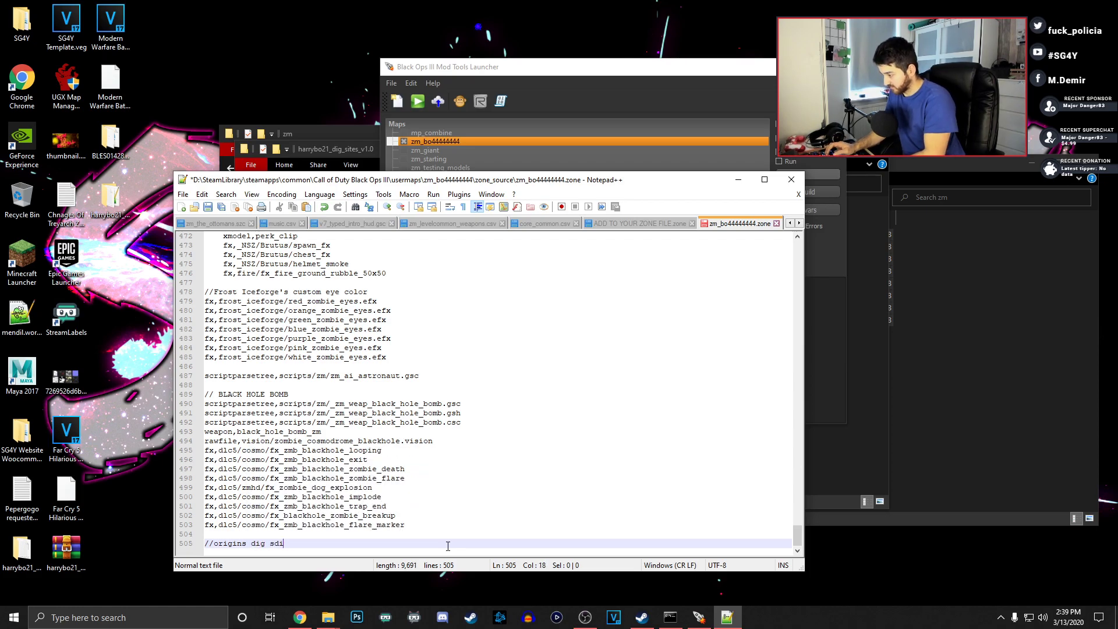
type("ite")
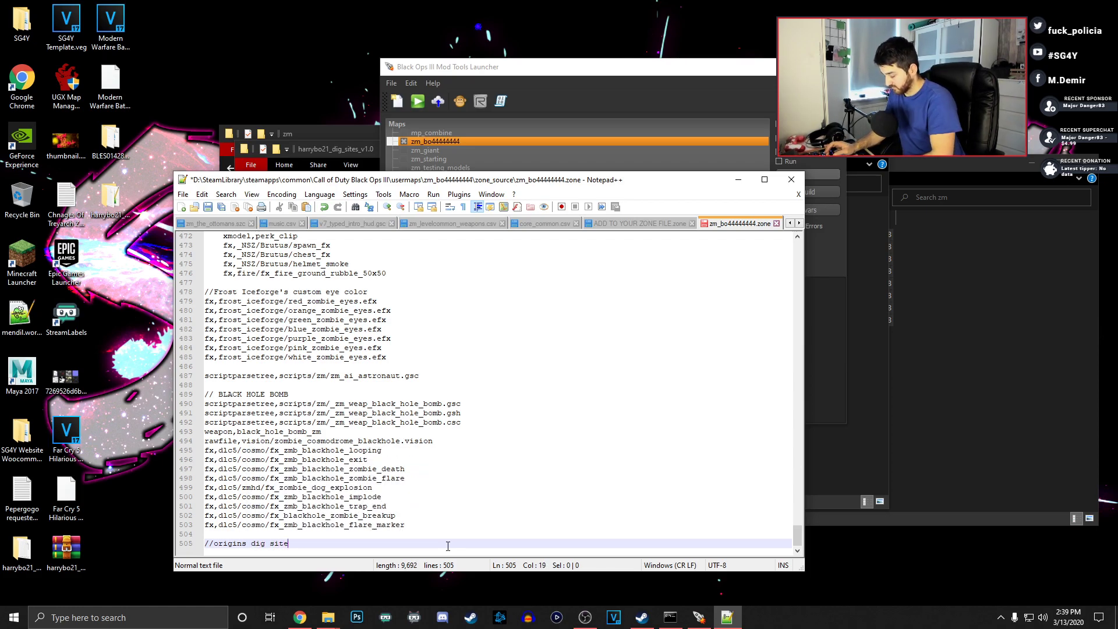
Paste the copied dig sites entries below the new comment, save the zone file and minimise the editor
key("Return")
key("ctrl+v")
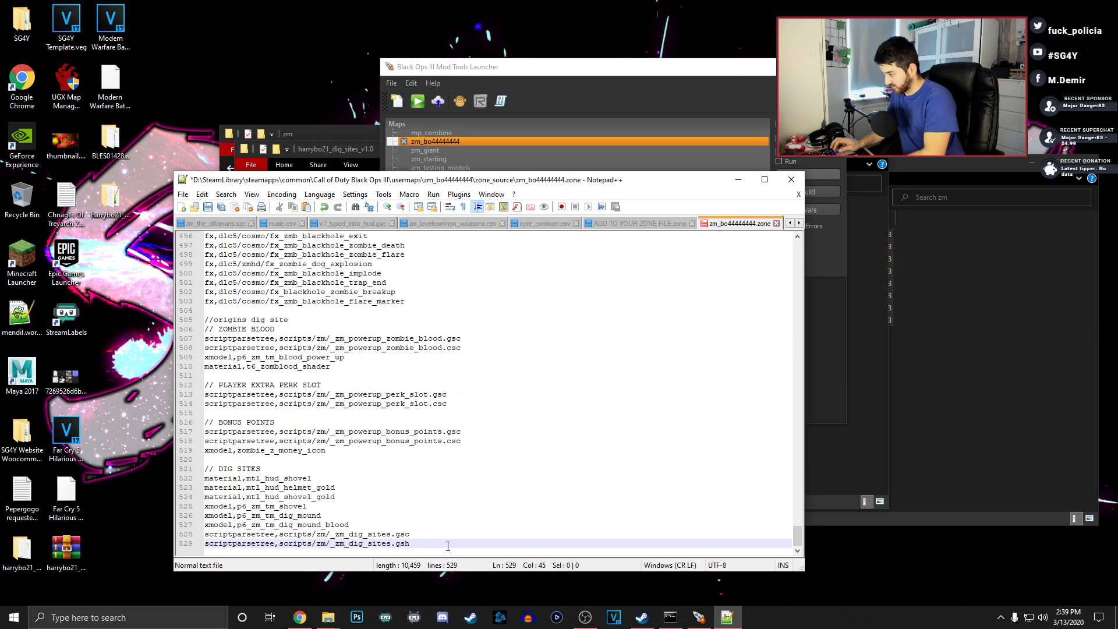
key("ctrl+s")
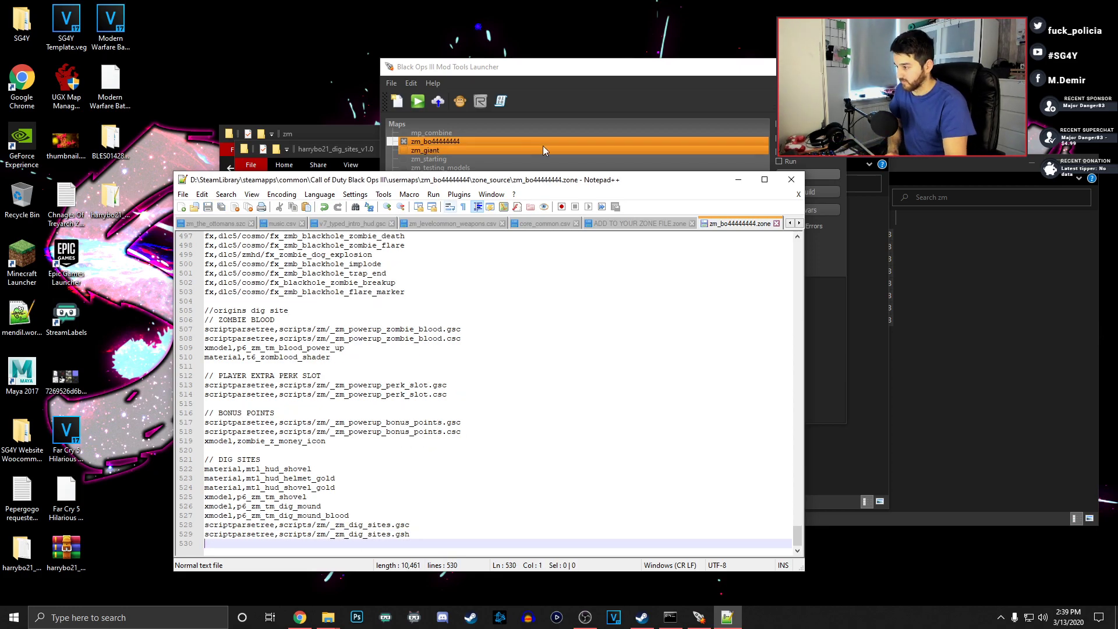
left_click(737, 181)
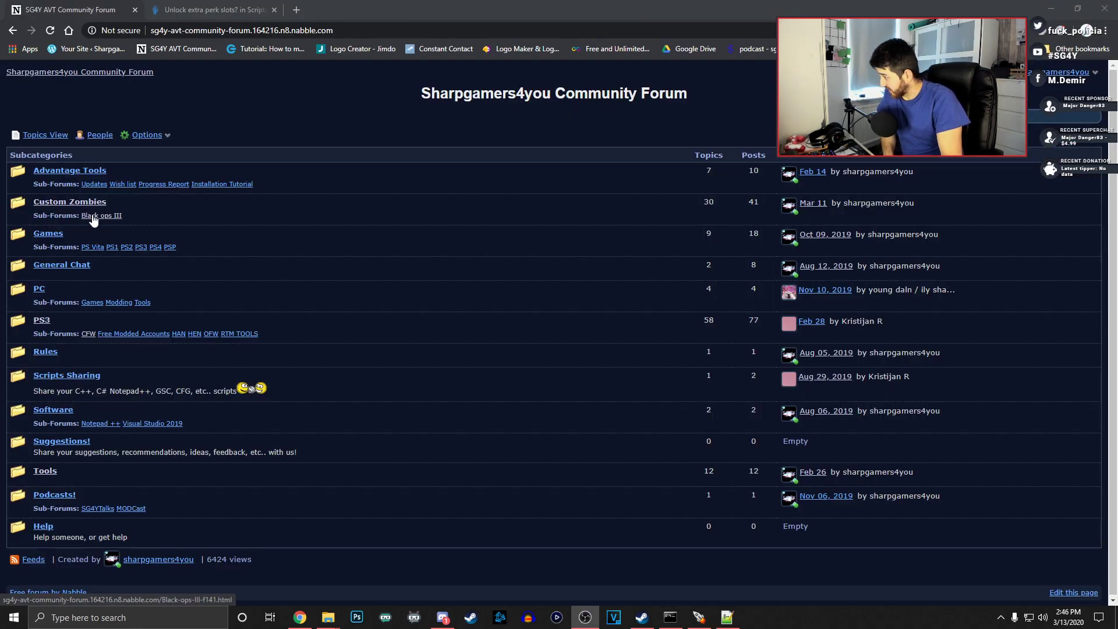
In the browser, open the Harry's Origins Dig Sites topic in the community forum's Black ops III Assets section
left_click(91, 216)
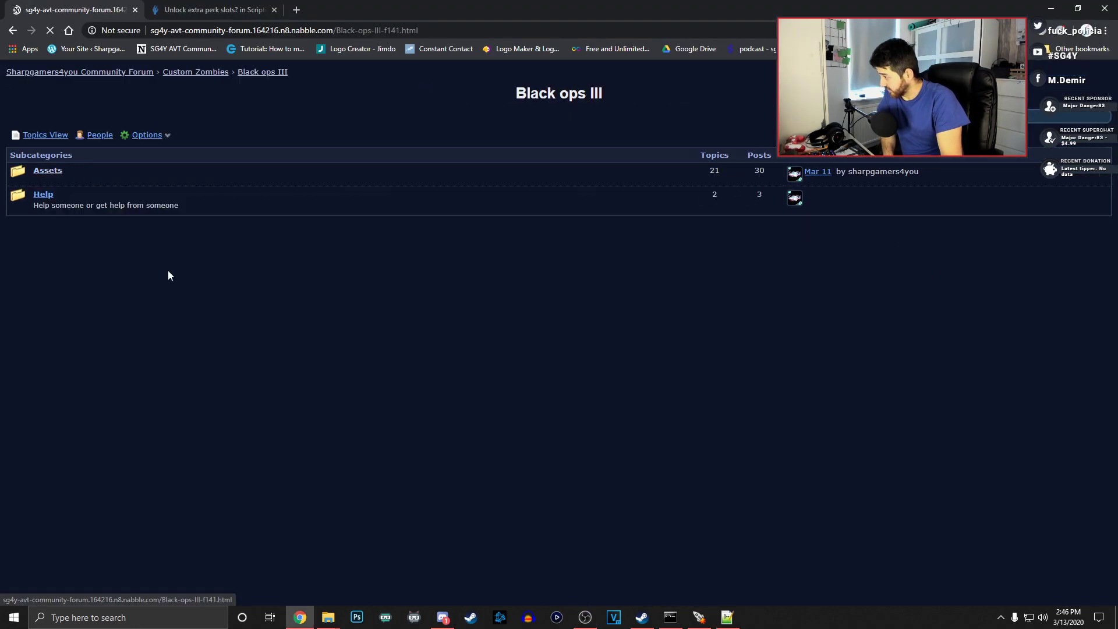
left_click(48, 172)
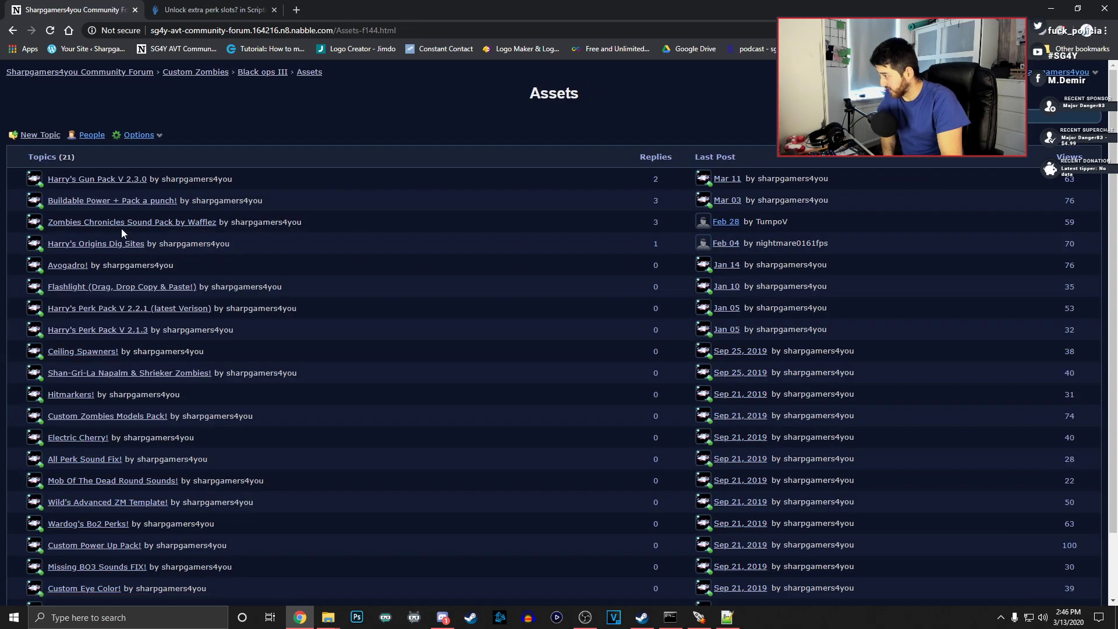
left_click(106, 247)
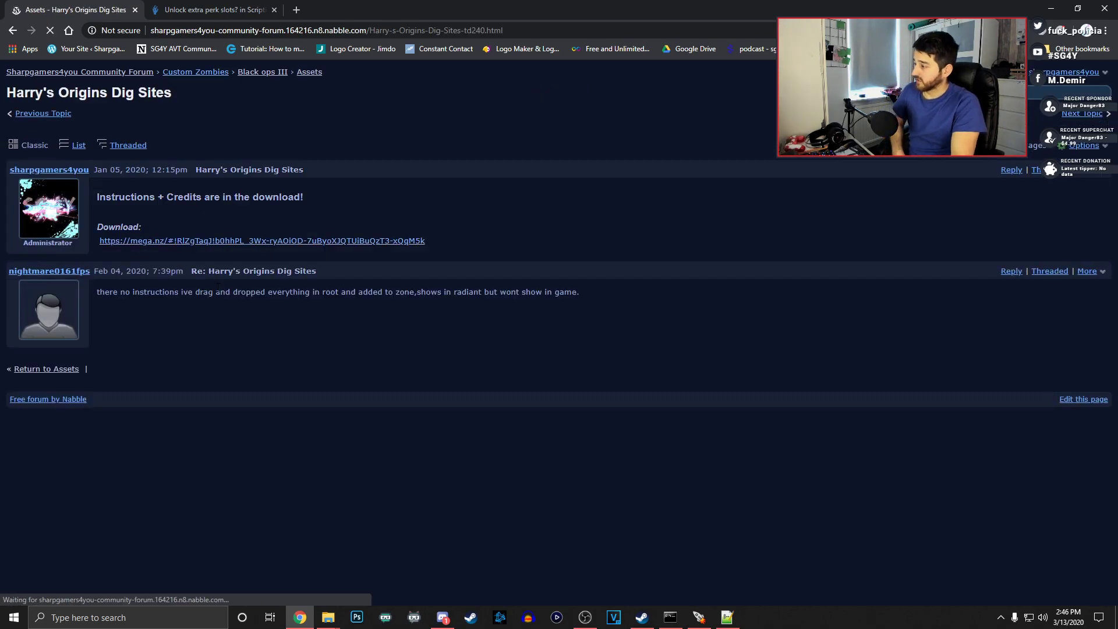